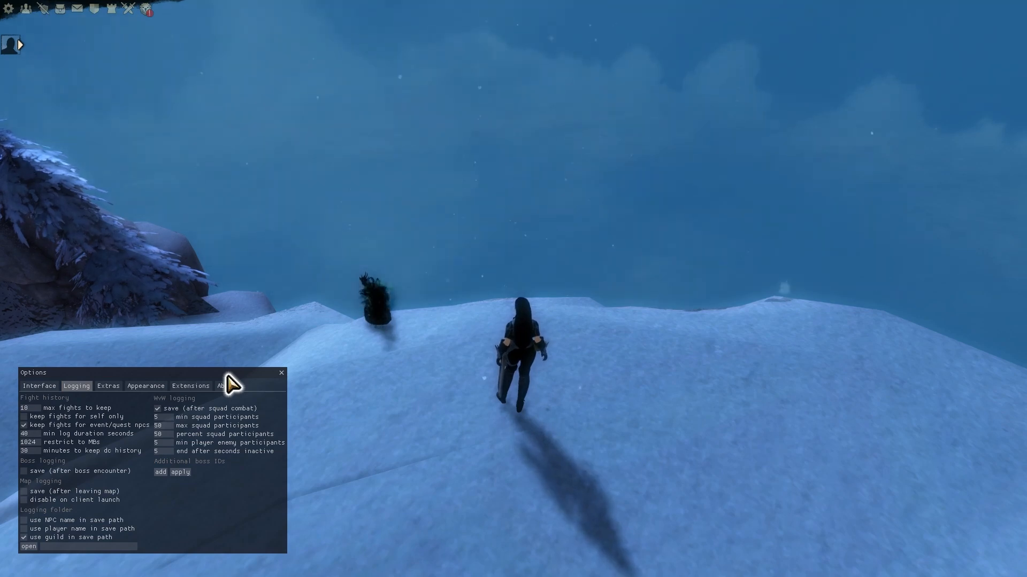
- Review the fight history, WvW logging and logging folder settings in the arcdps logging options
drag(228, 375, 355, 100)
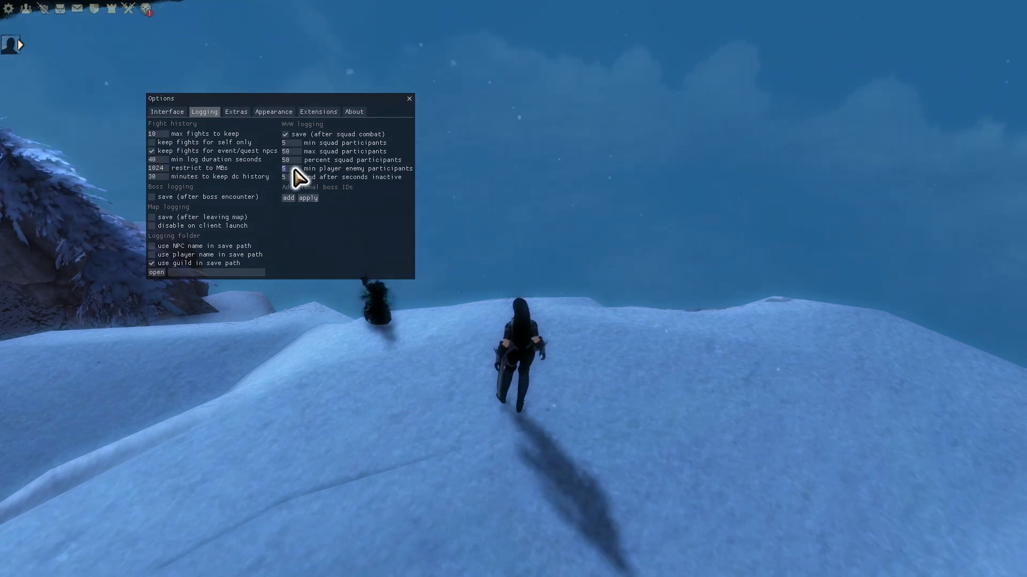
click(156, 160)
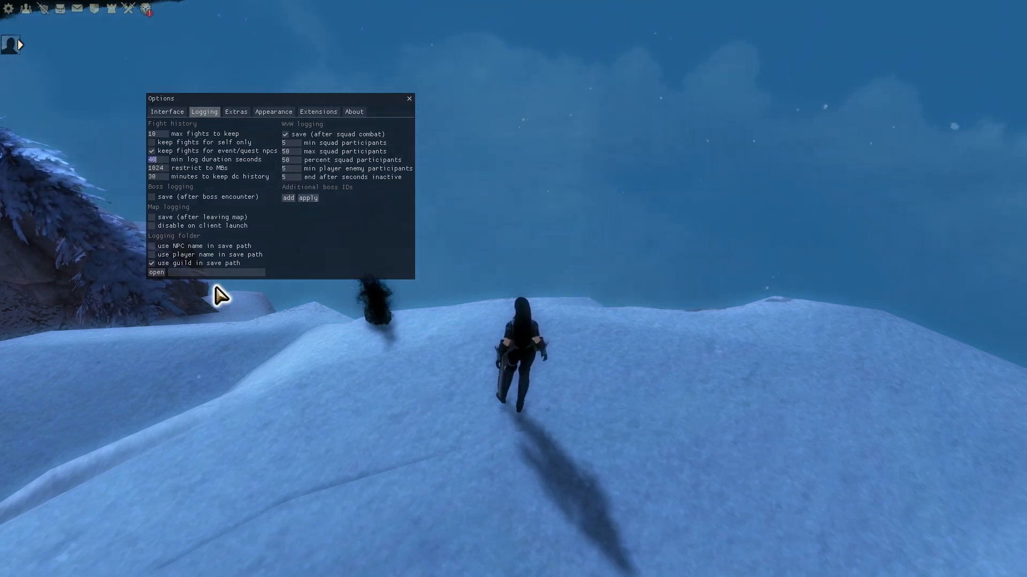
click(299, 253)
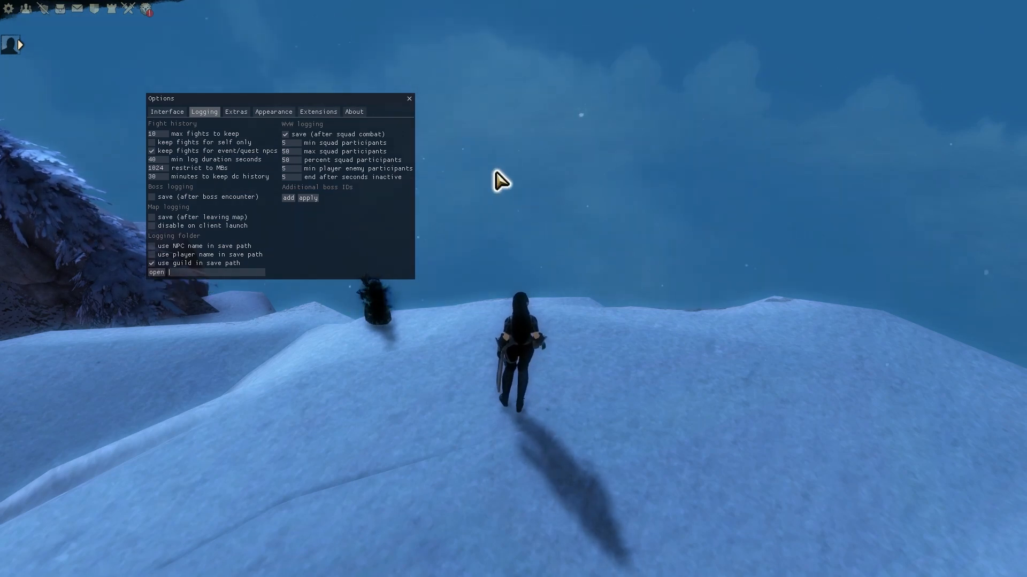
drag(377, 107, 277, 356)
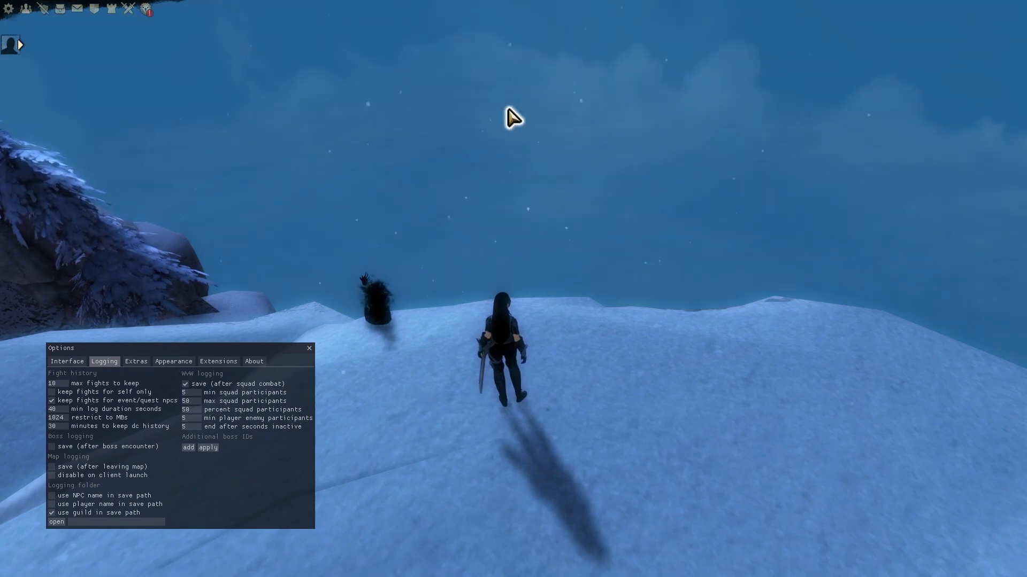
- Switch to Chrome and examine the PlenBotLogUploader Release 83 notes and downloadable assets on GitHub
key(super)
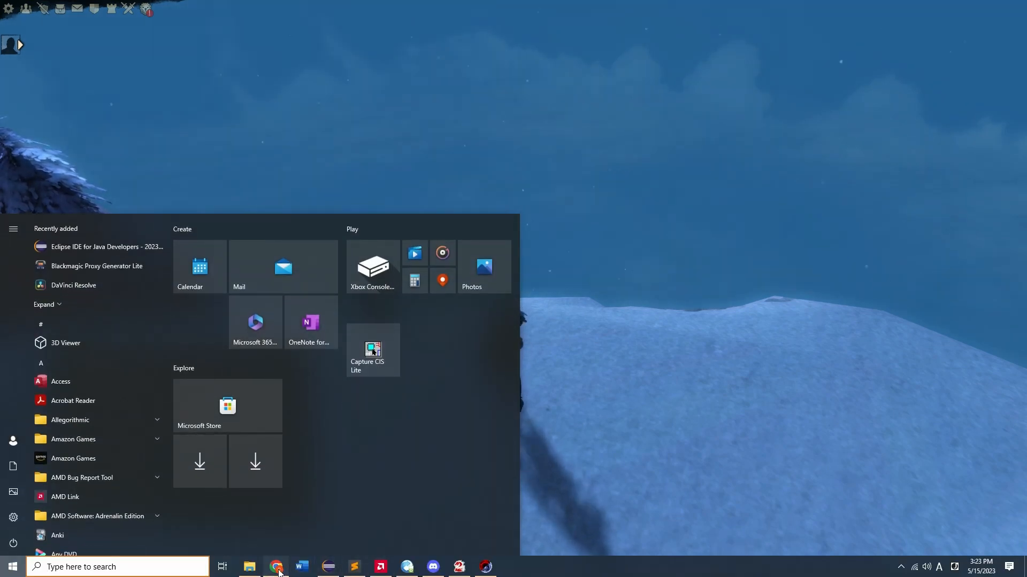
click(278, 569)
drag(448, 33, 376, 40)
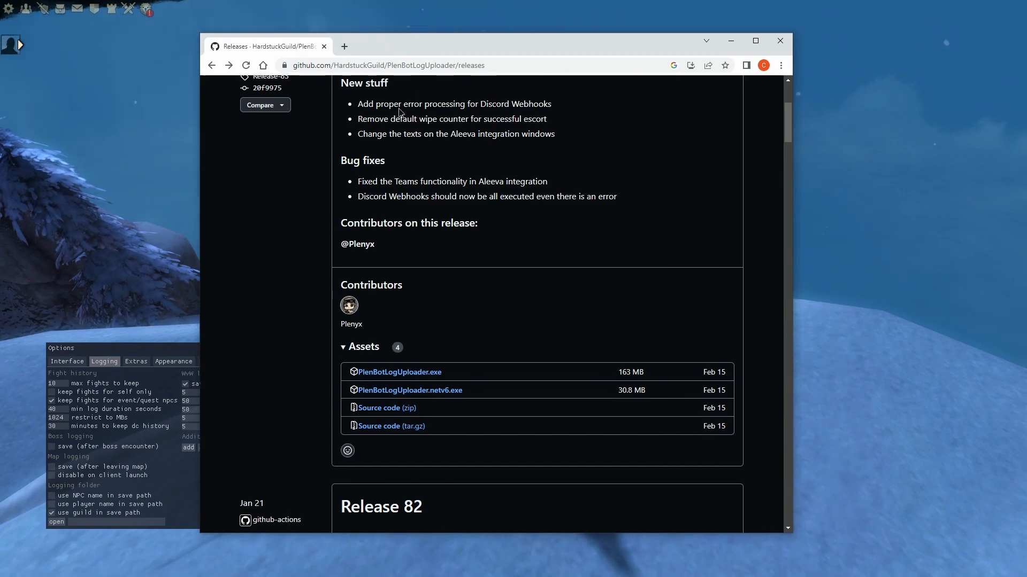
scroll(419, 171, up, 4)
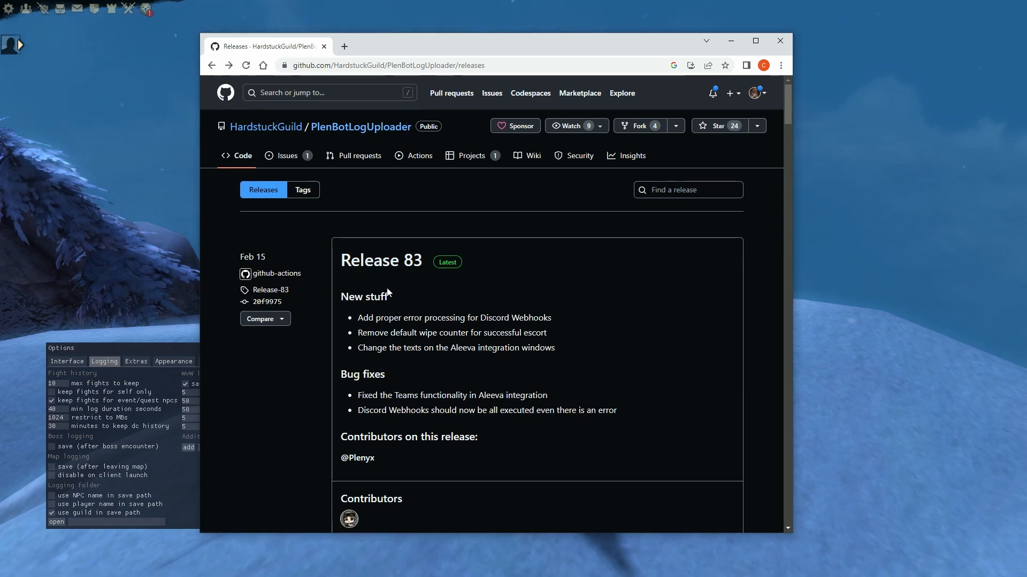
scroll(405, 306, down, 4)
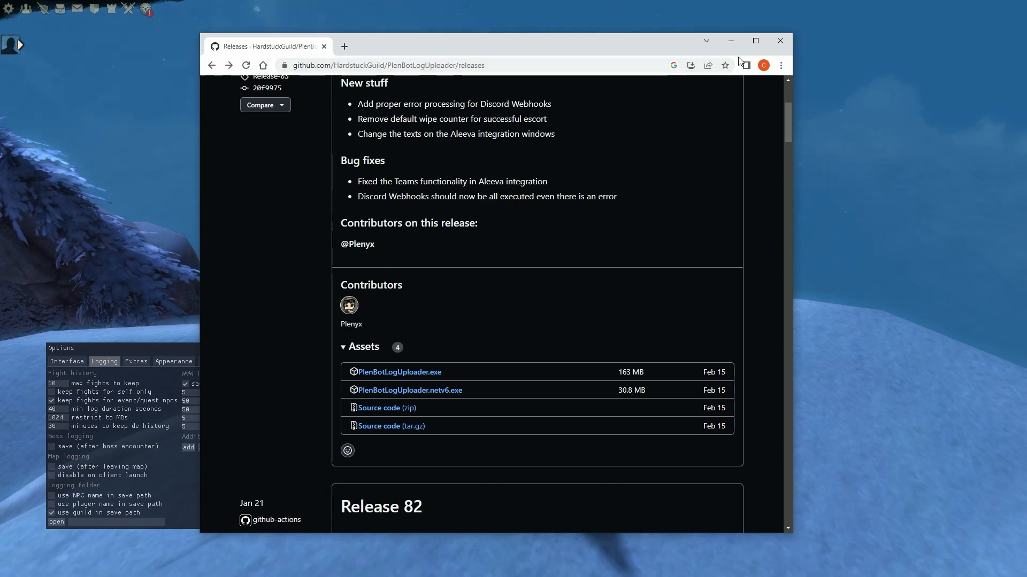
click(730, 42)
- Switch to PlenBot Log Uploader and review its main settings, moving its window clear of the arcdps options
key(super)
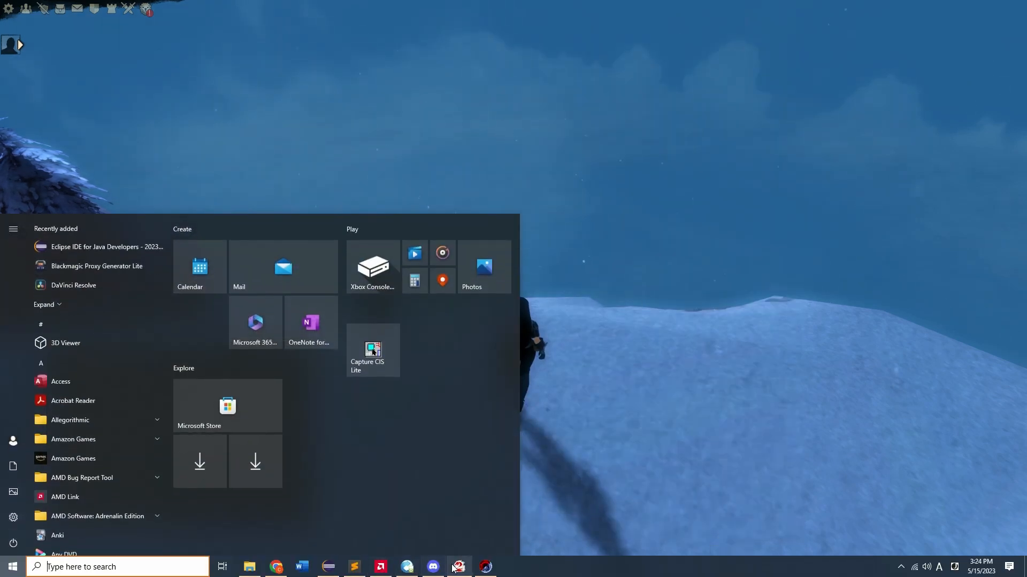
click(485, 567)
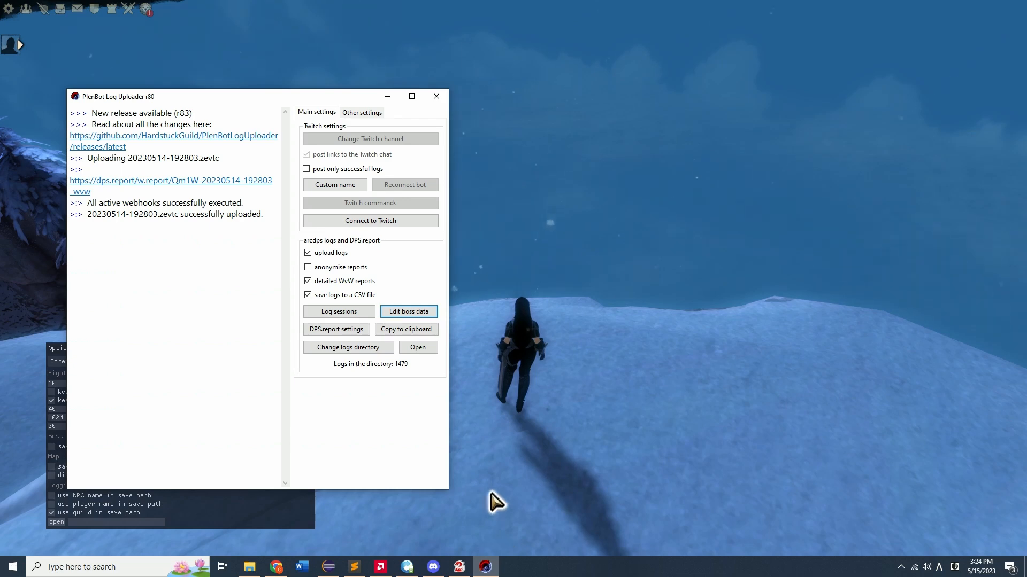
drag(231, 96, 454, 91)
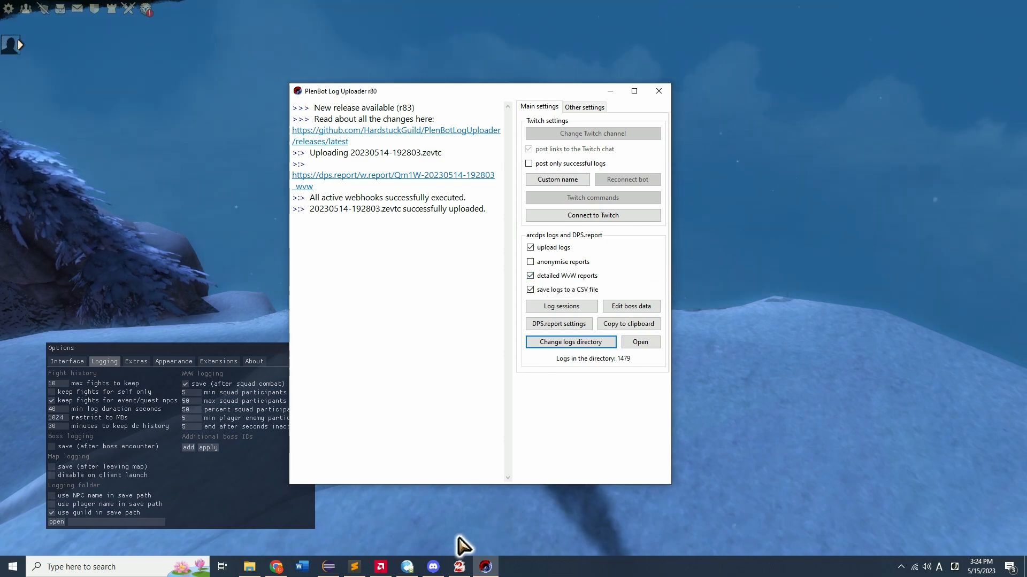
- Switch to Discord and examine the posted WvW report's squad, enemy, damage, cleanse and boon strip summaries in the logs channel
click(436, 570)
click(542, 478)
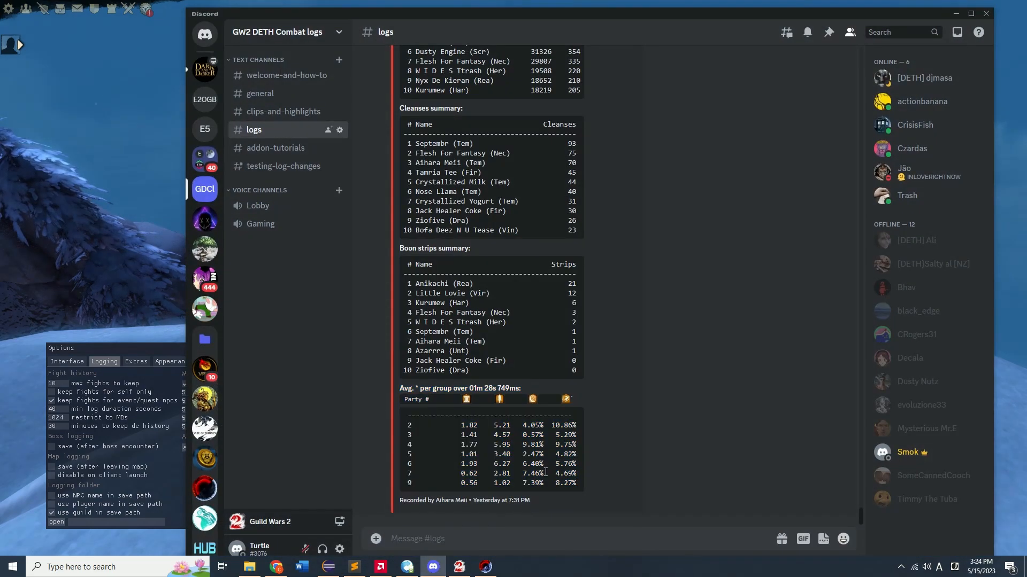
drag(580, 485, 432, 264)
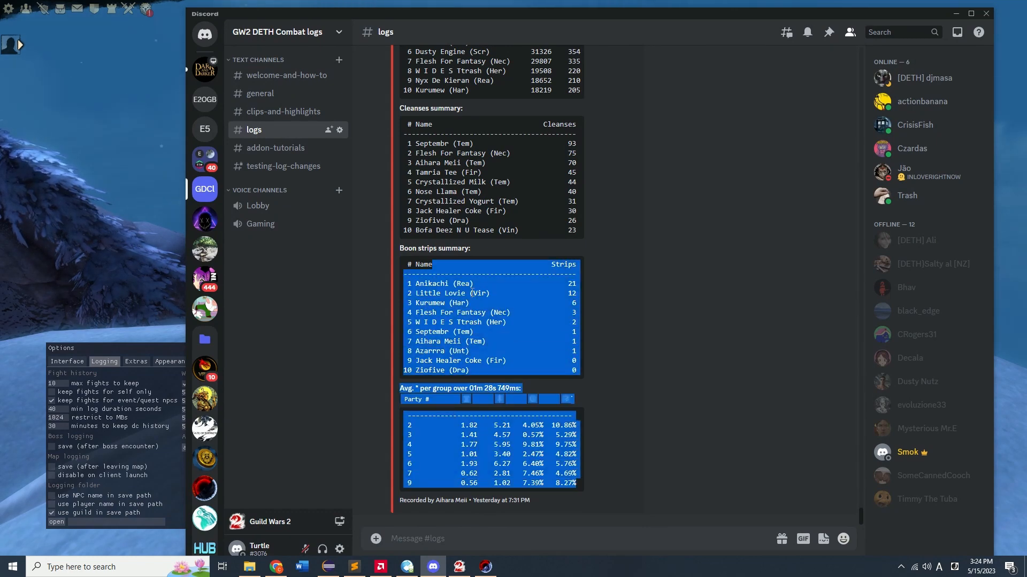
click(501, 362)
scroll(420, 152, up, 6)
drag(499, 362, 386, 193)
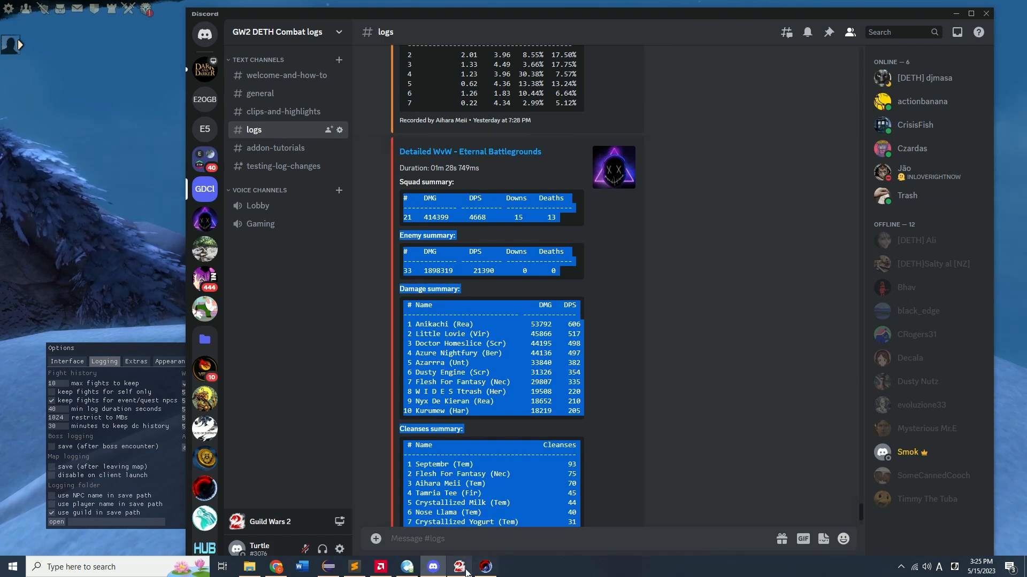
- Return to PlenBot Log Uploader and review the log session options, closing them without starting a session
click(485, 568)
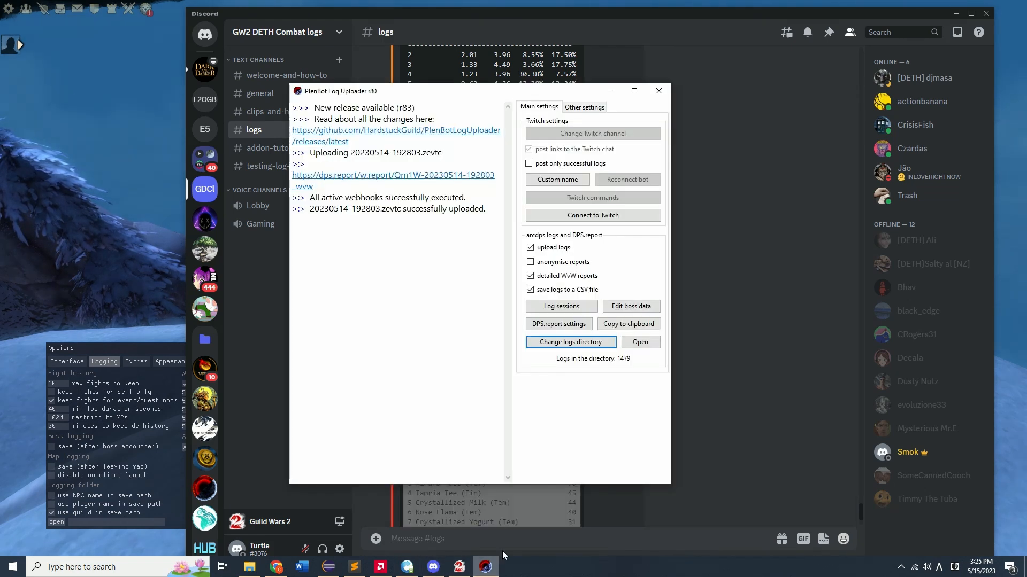
click(570, 312)
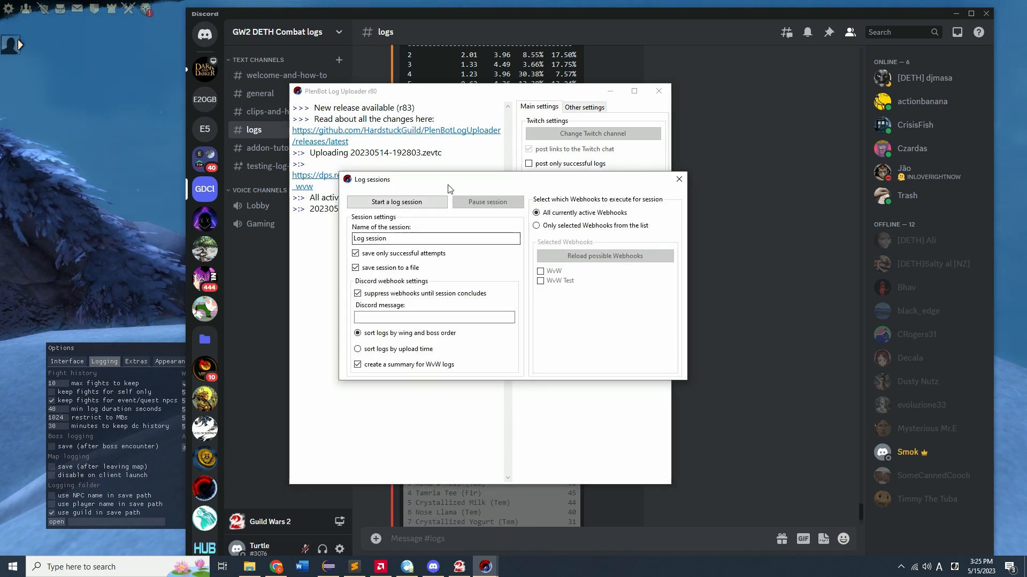
drag(455, 181, 309, 188)
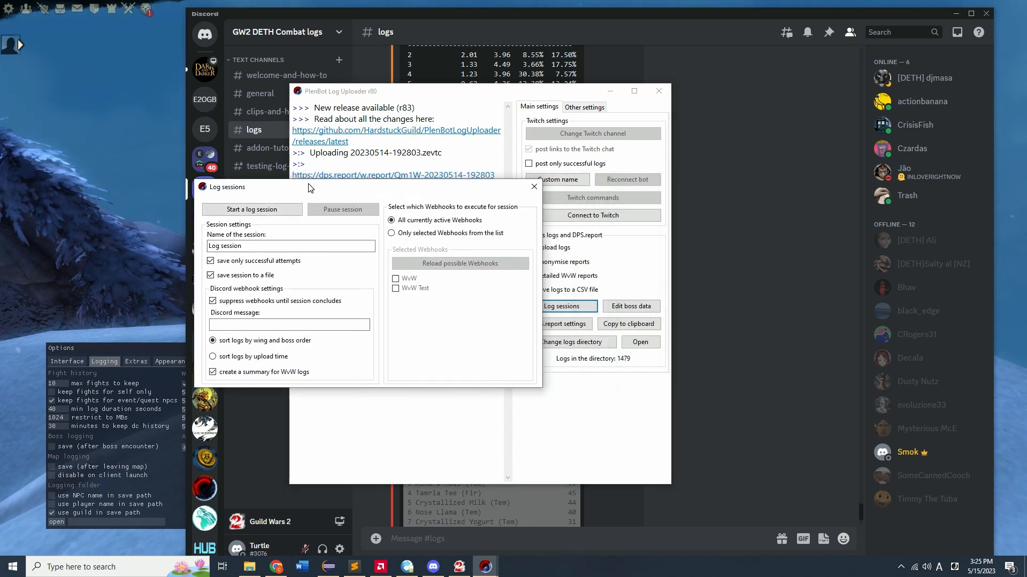
click(534, 187)
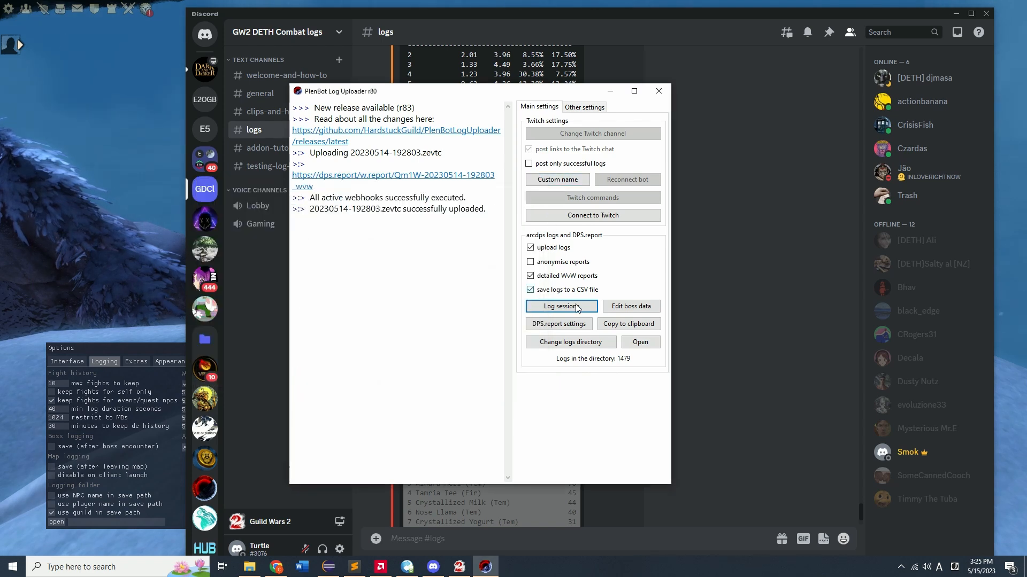
- Review the server choices and user tokens in the DPS.report settings
click(559, 323)
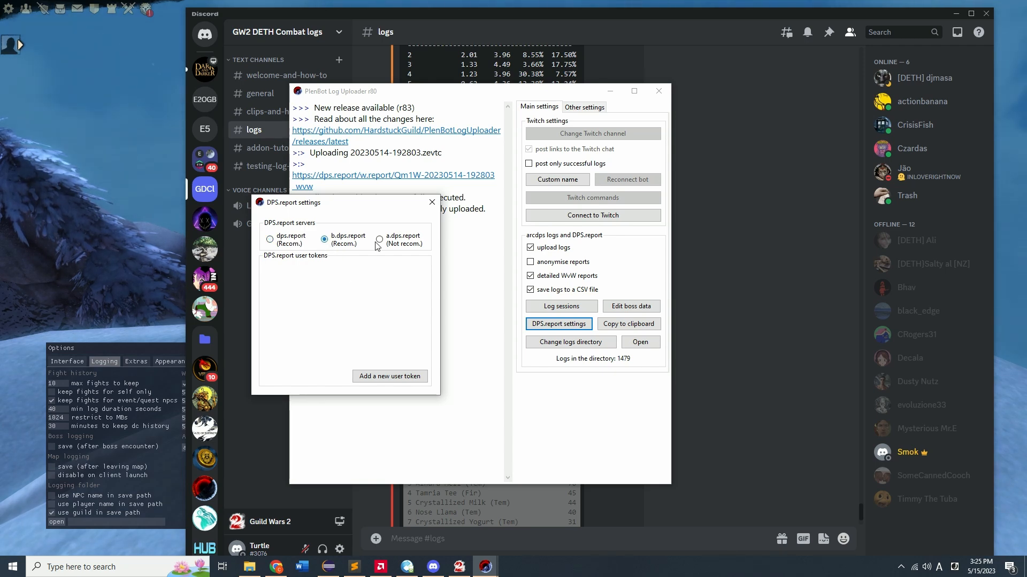
click(408, 245)
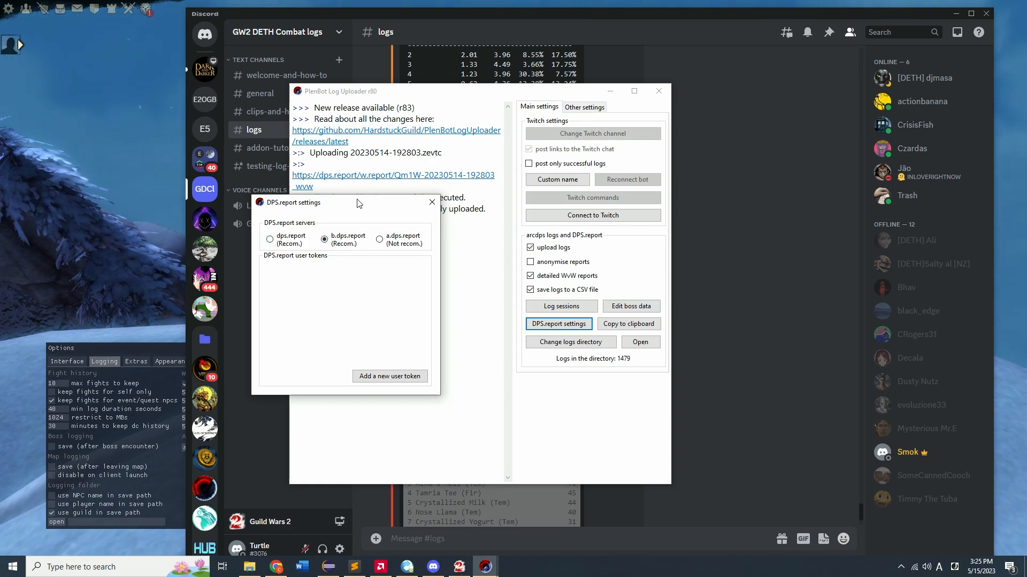
drag(359, 206, 365, 306)
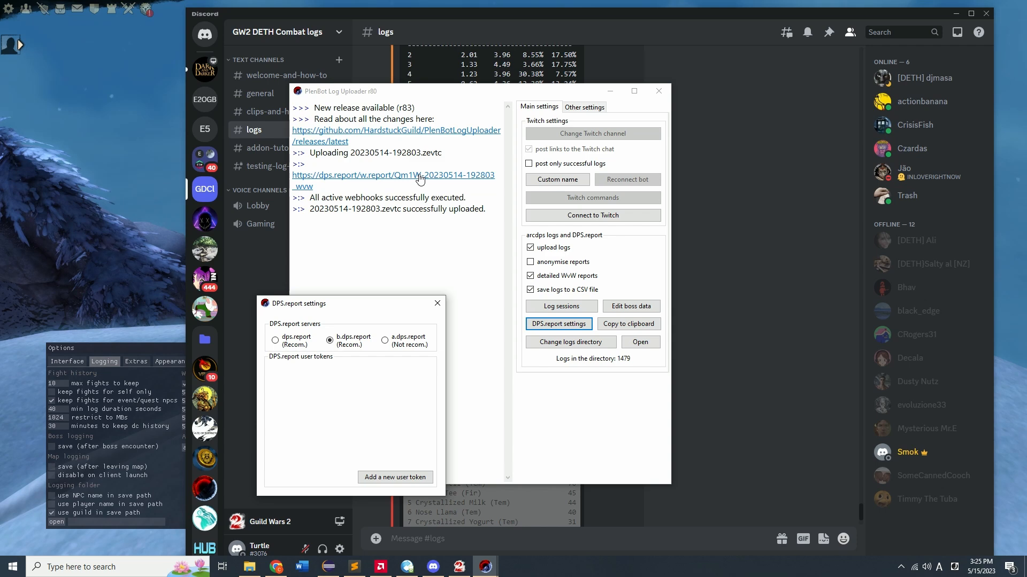
click(434, 307)
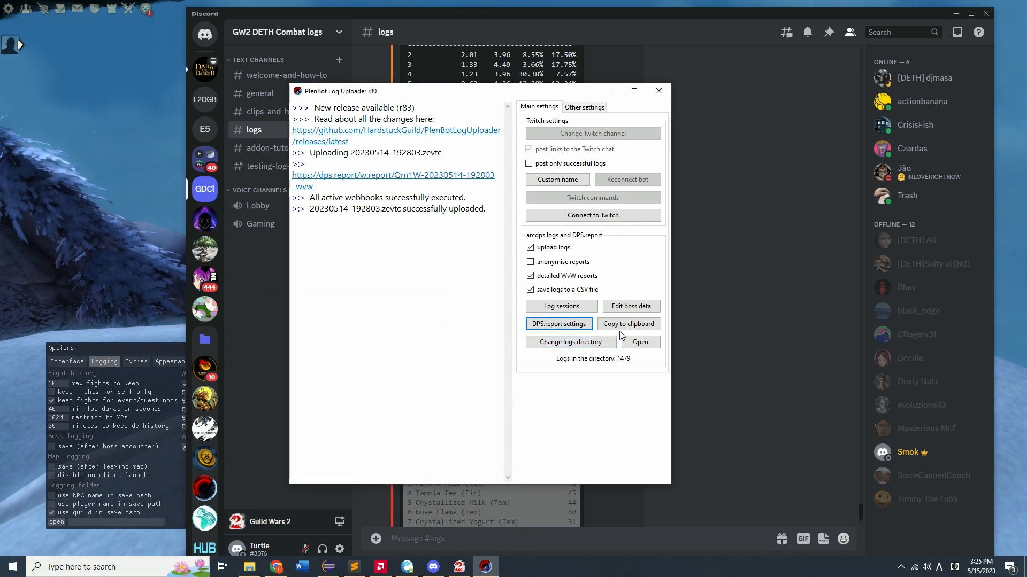
- Review the list of bosses in the boss data editor
click(642, 306)
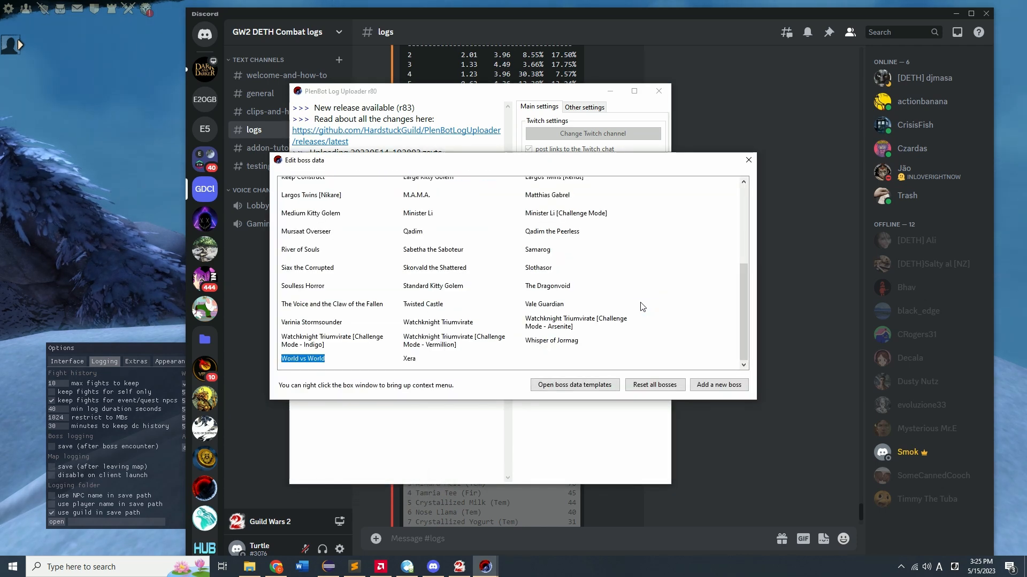
drag(489, 165, 247, 259)
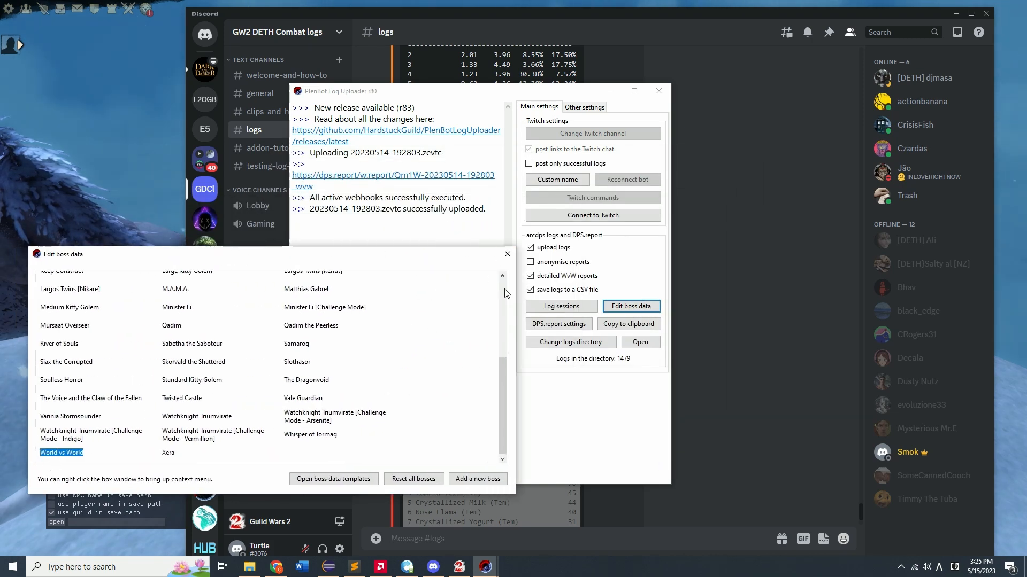
click(507, 256)
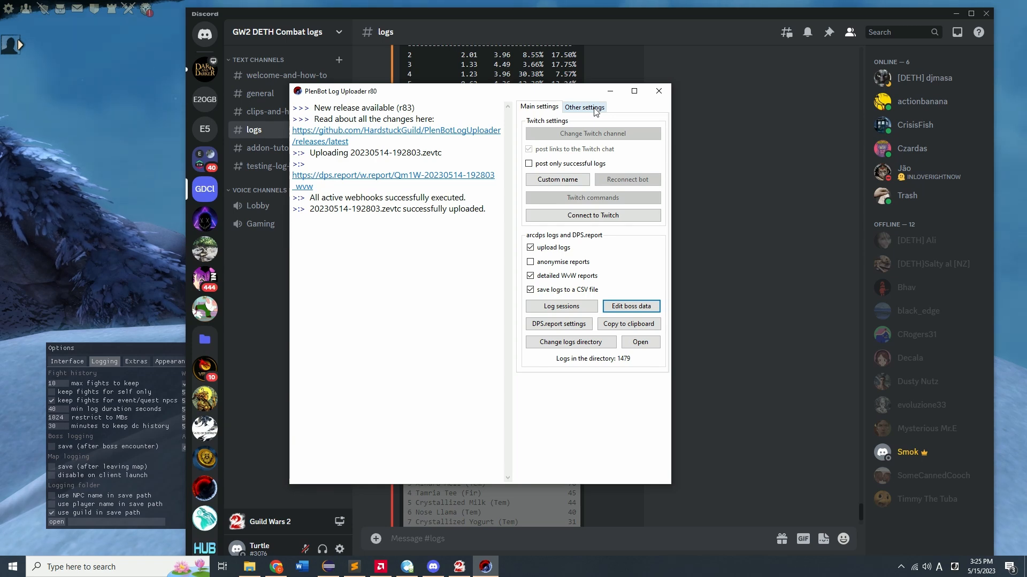
- Delete the existing "test" webhook from the uploader's Discord webhooks
drag(565, 96, 360, 147)
click(374, 159)
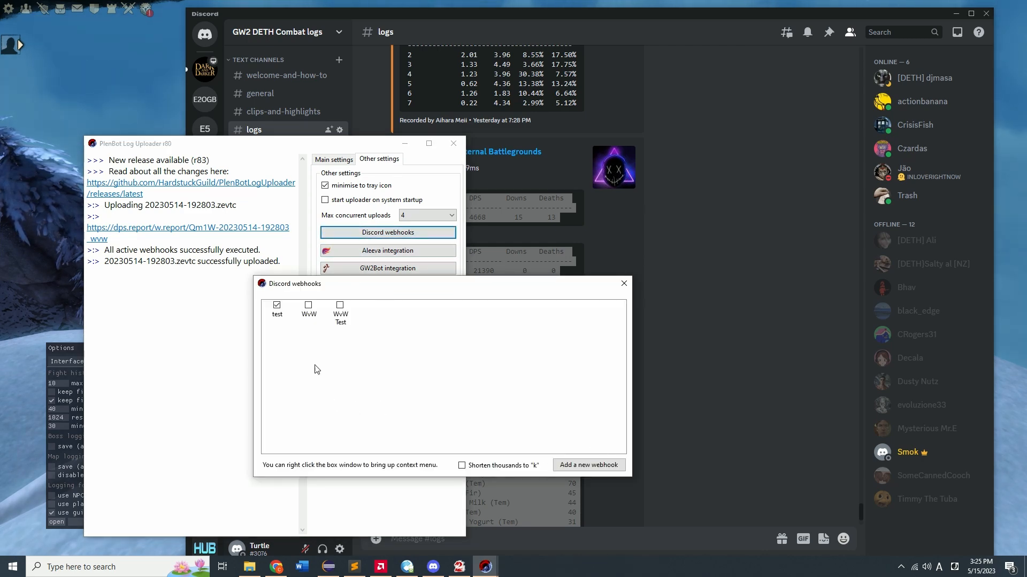
right_click(272, 312)
click(335, 345)
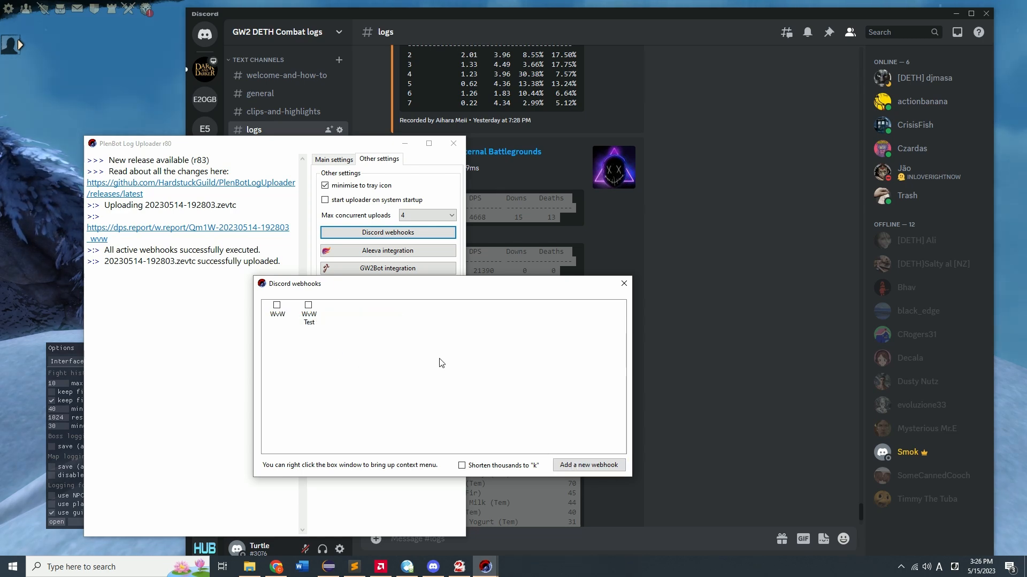
- Start a new Discord webhook named "test", leaving no player team selected
right_click(421, 333)
click(469, 377)
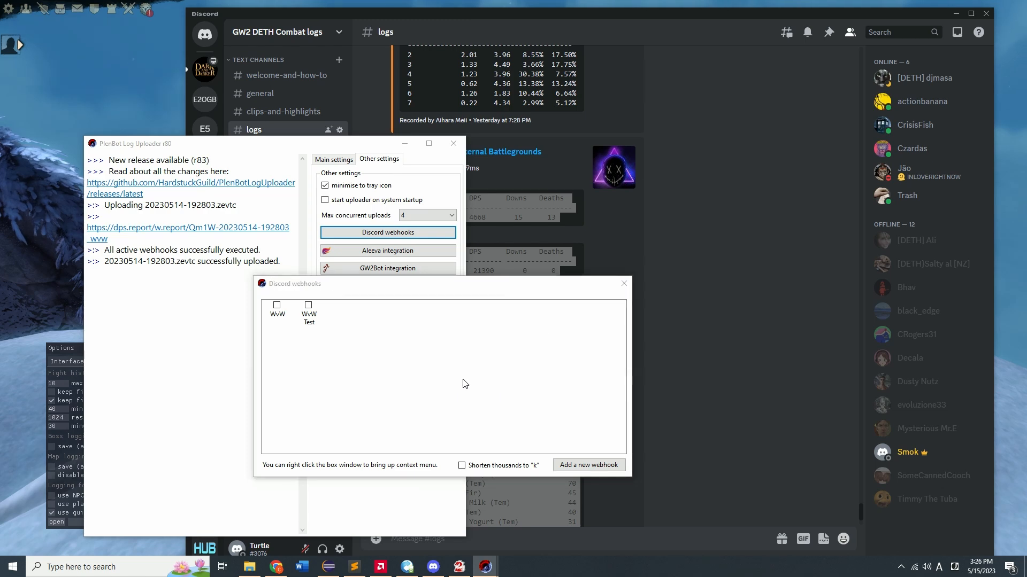
click(389, 232)
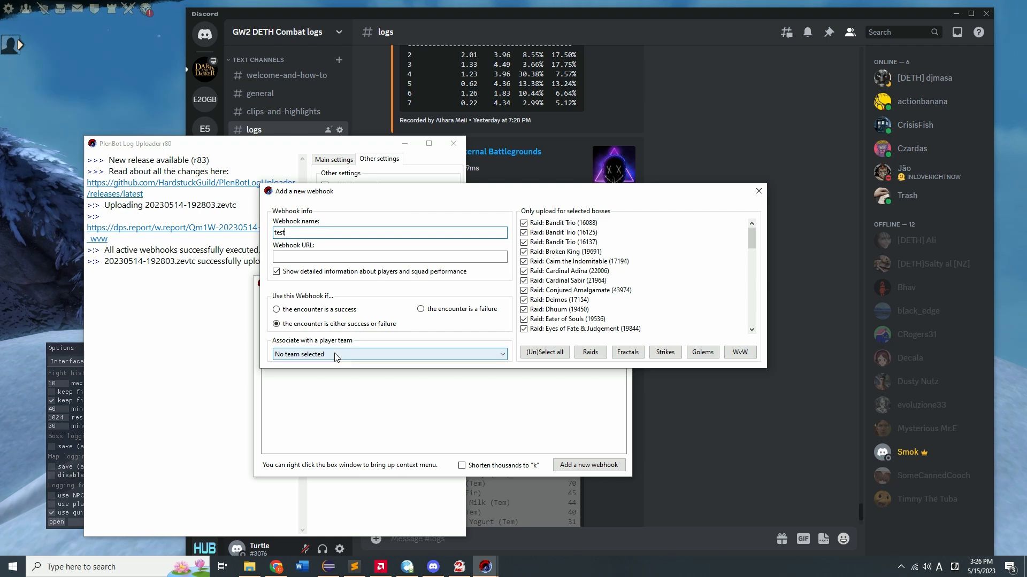
click(308, 356)
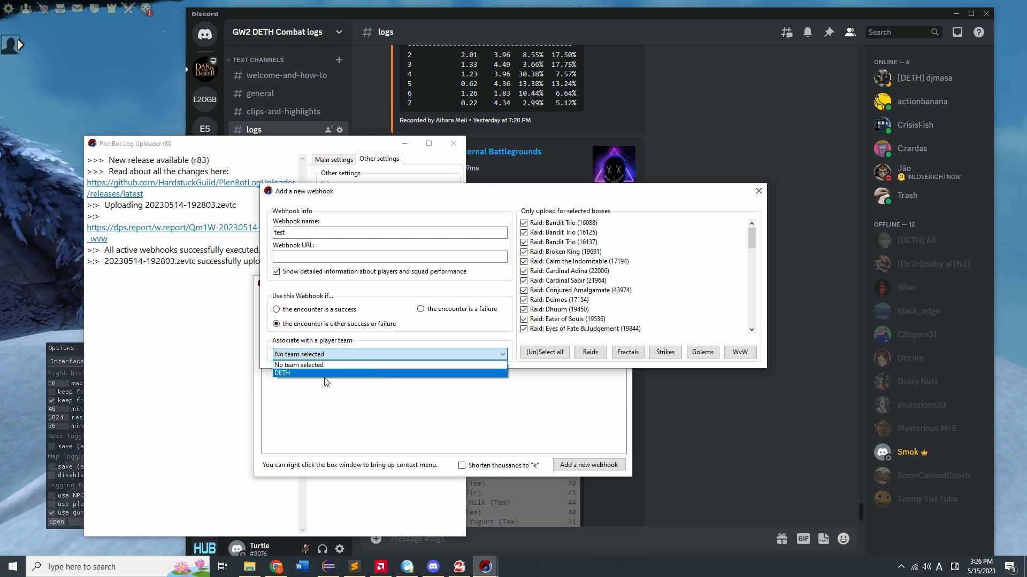
click(540, 201)
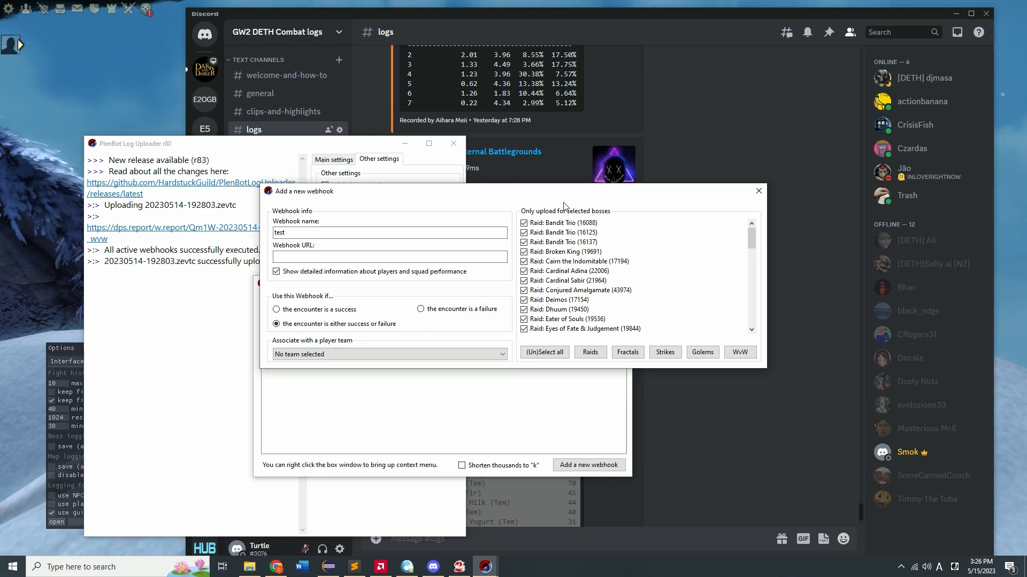
- Deselect all bosses for the new webhook and enable only World vs World uploads
scroll(550, 332, down, 15)
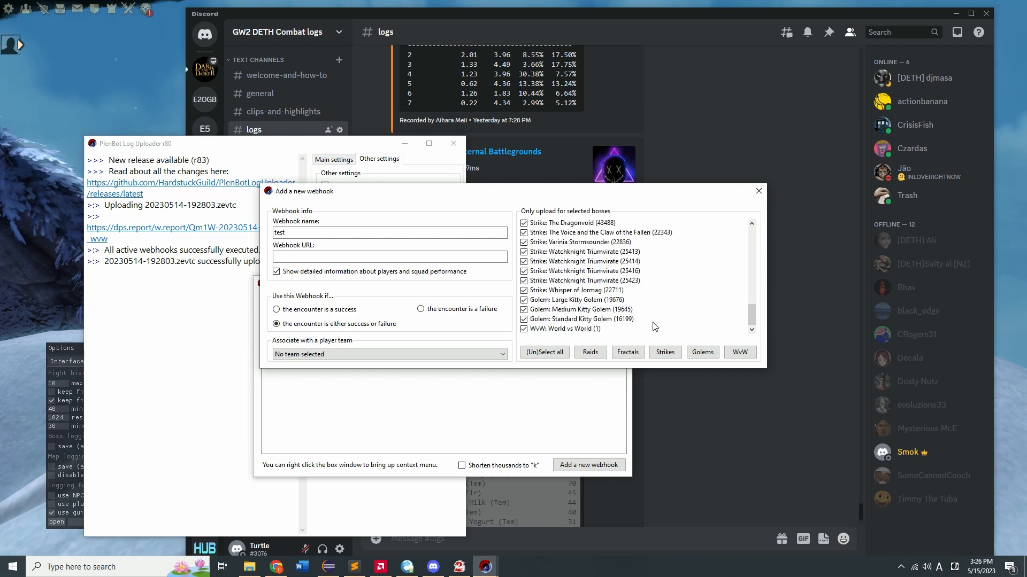
click(544, 352)
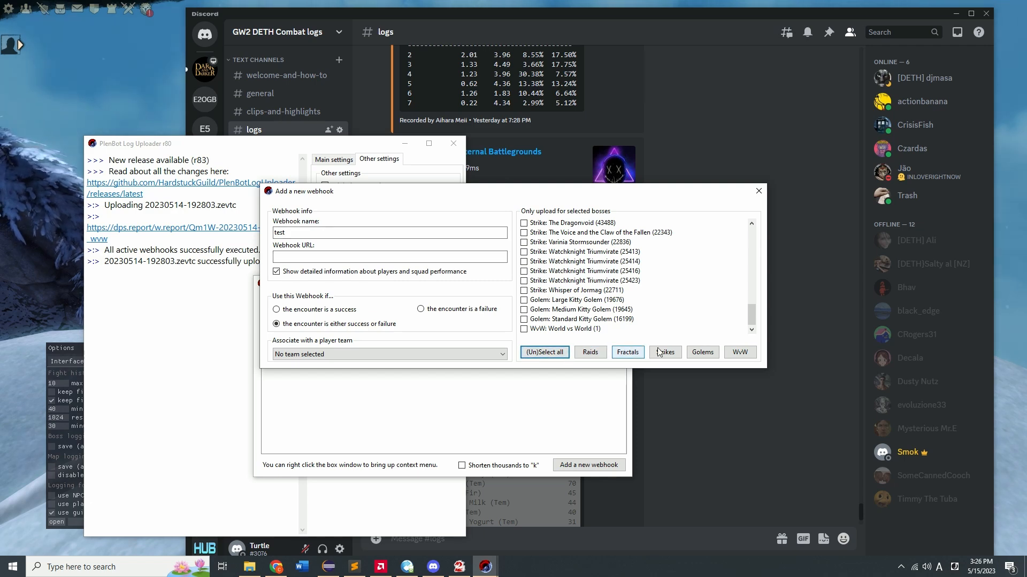
click(740, 352)
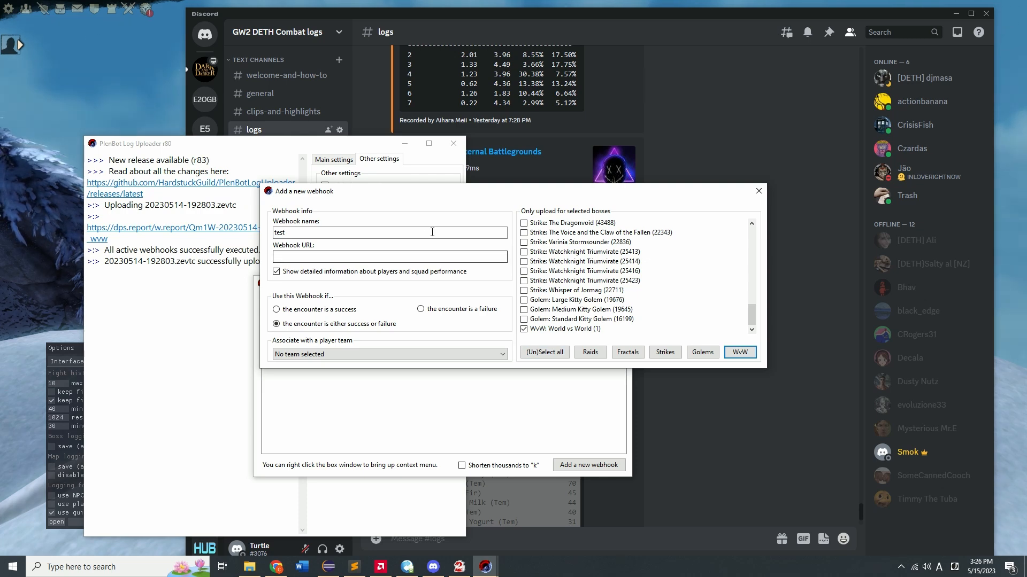
drag(342, 191, 309, 197)
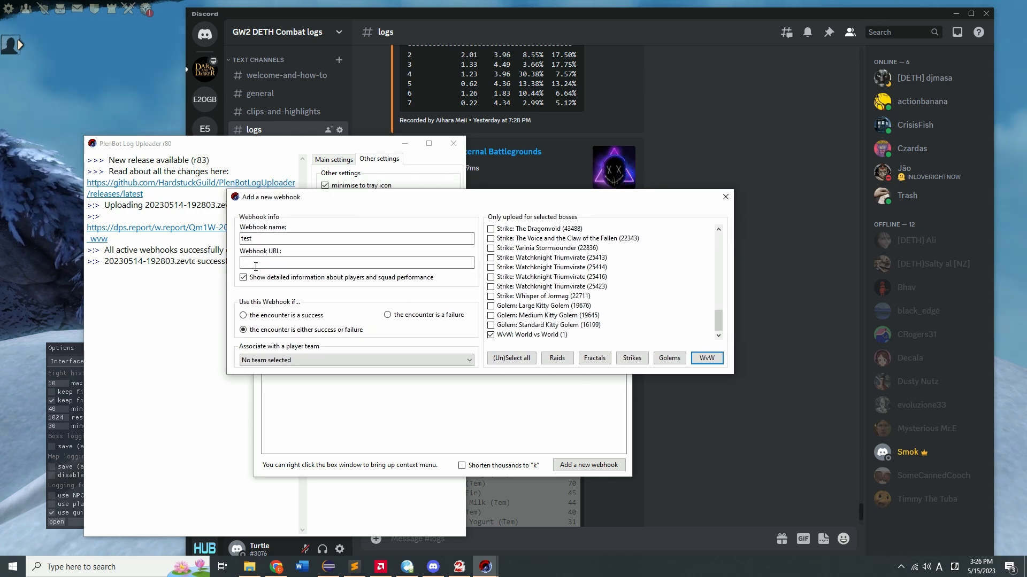
- Switch to Discord and view the WvW Logs webhook in the logs channel's integration settings
click(318, 12)
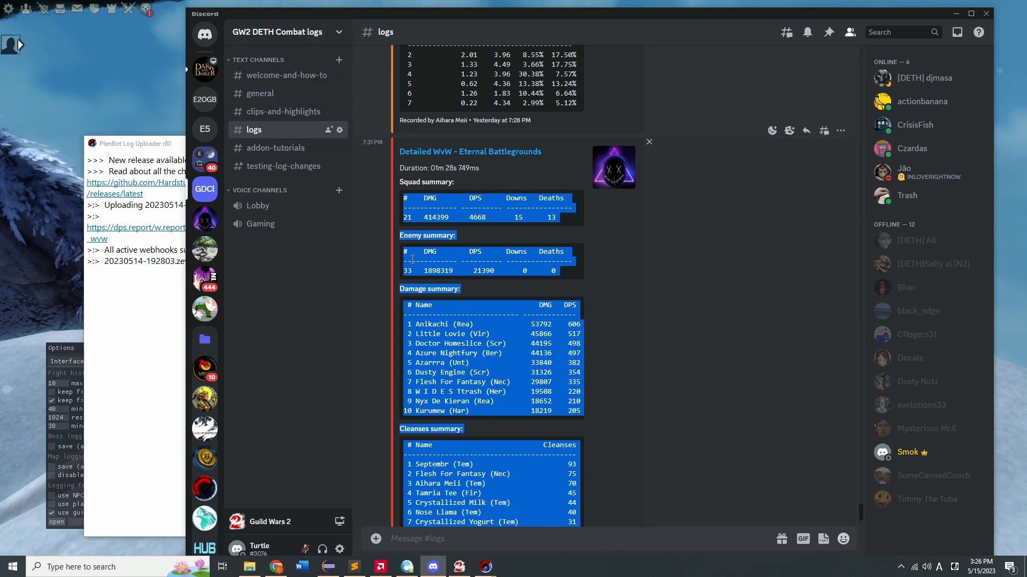
right_click(271, 130)
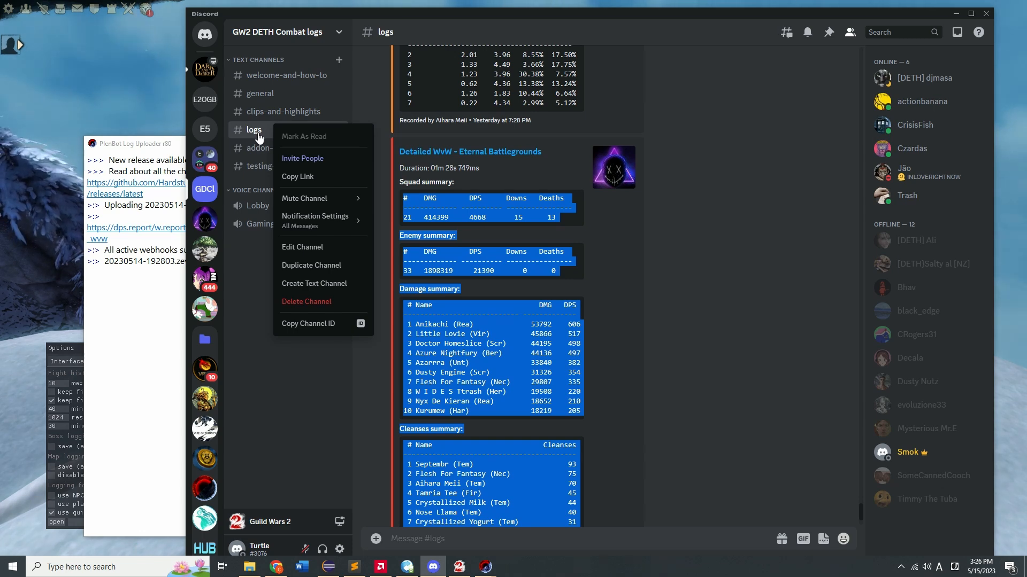
click(330, 251)
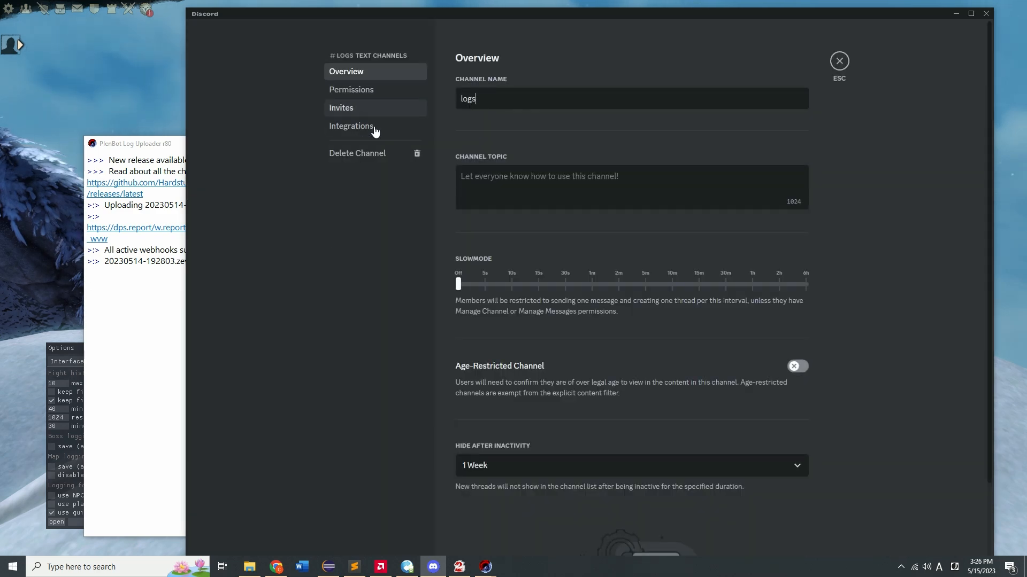
click(368, 129)
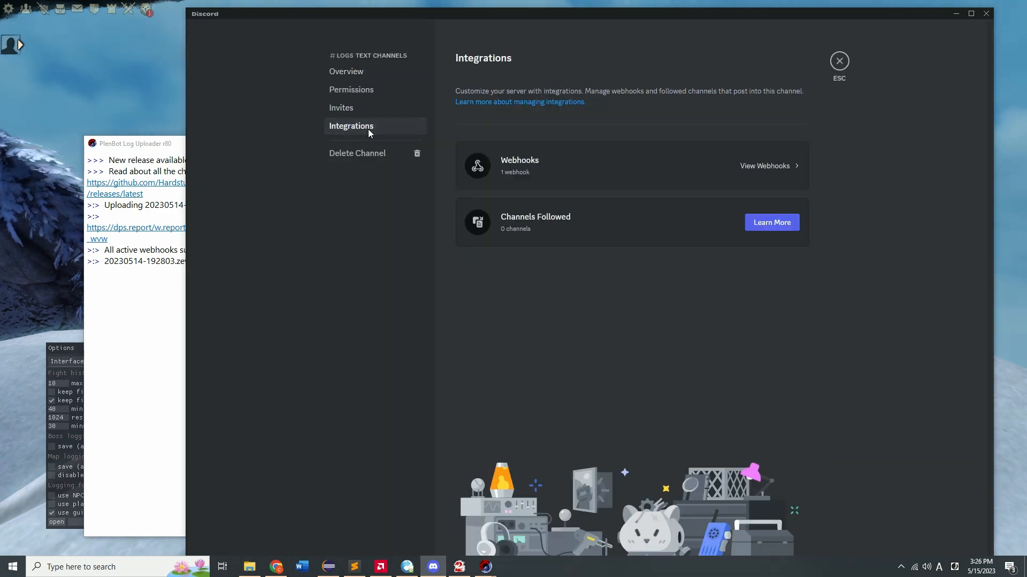
click(599, 175)
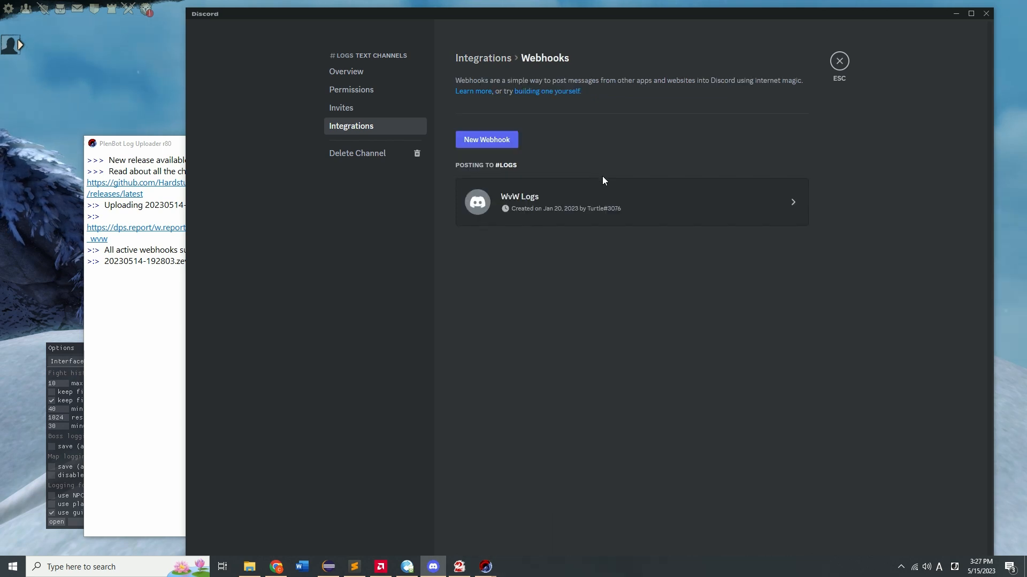
click(573, 213)
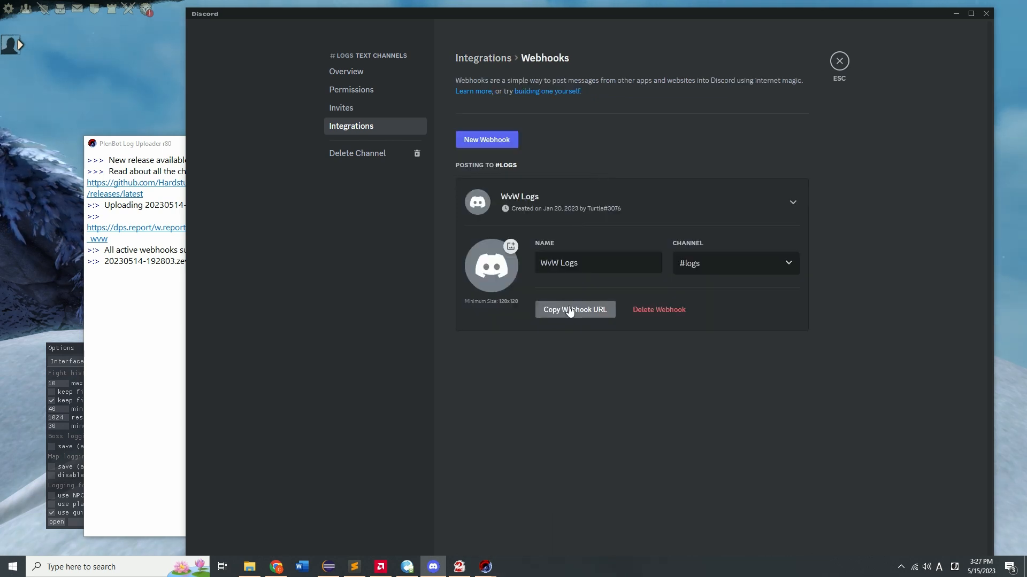
click(838, 62)
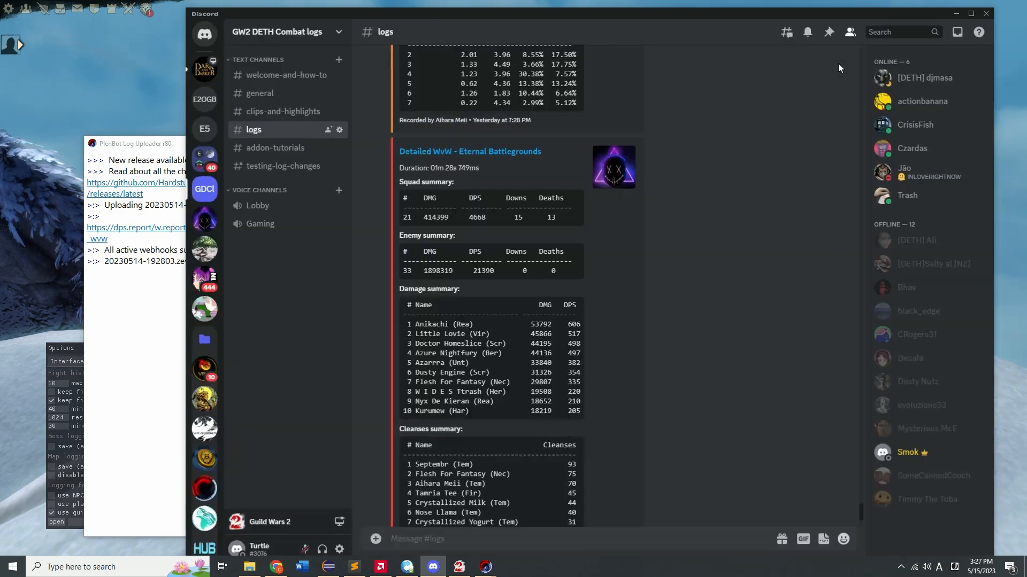
- Copy the URL of the Spidey Bot webhook from the testing-log-changes channel's integration settings
click(293, 170)
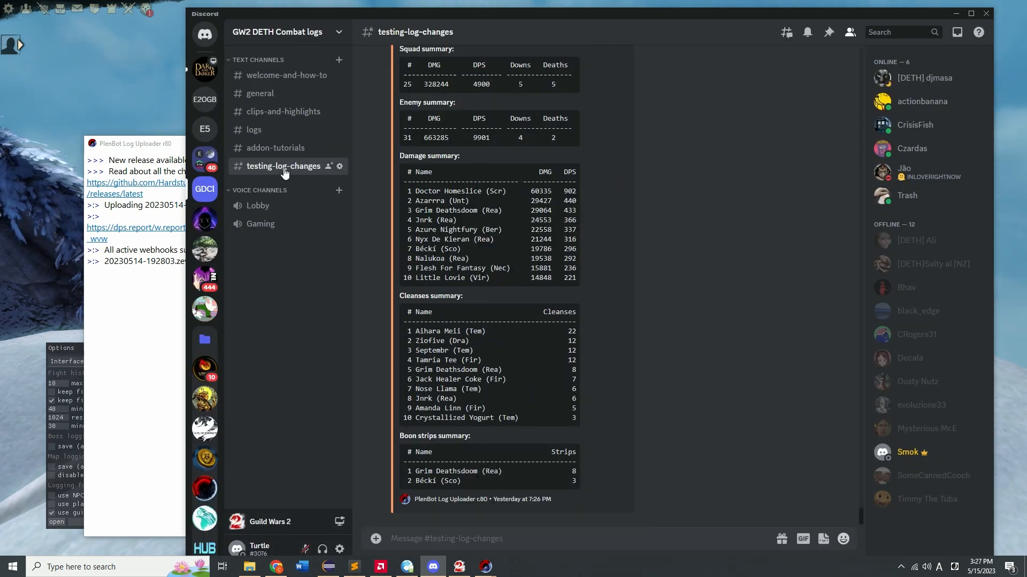
right_click(286, 170)
mouse_move(322, 262)
click(332, 292)
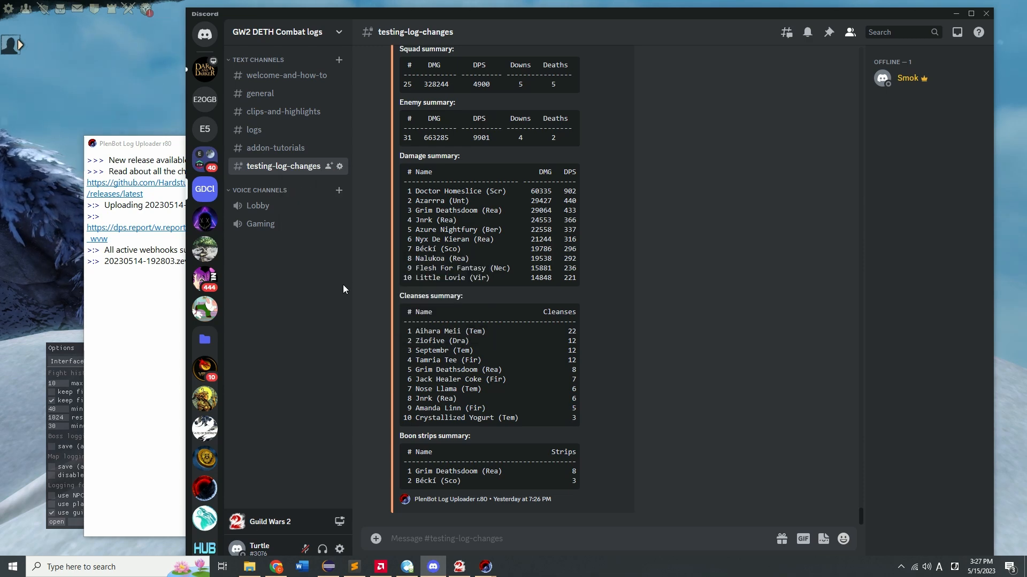
click(387, 124)
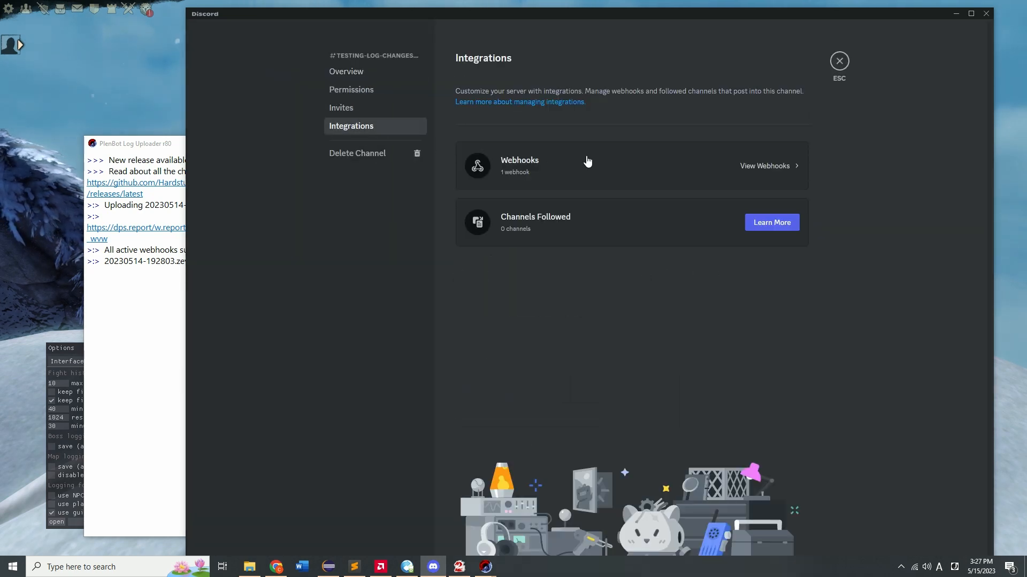
click(585, 160)
click(604, 201)
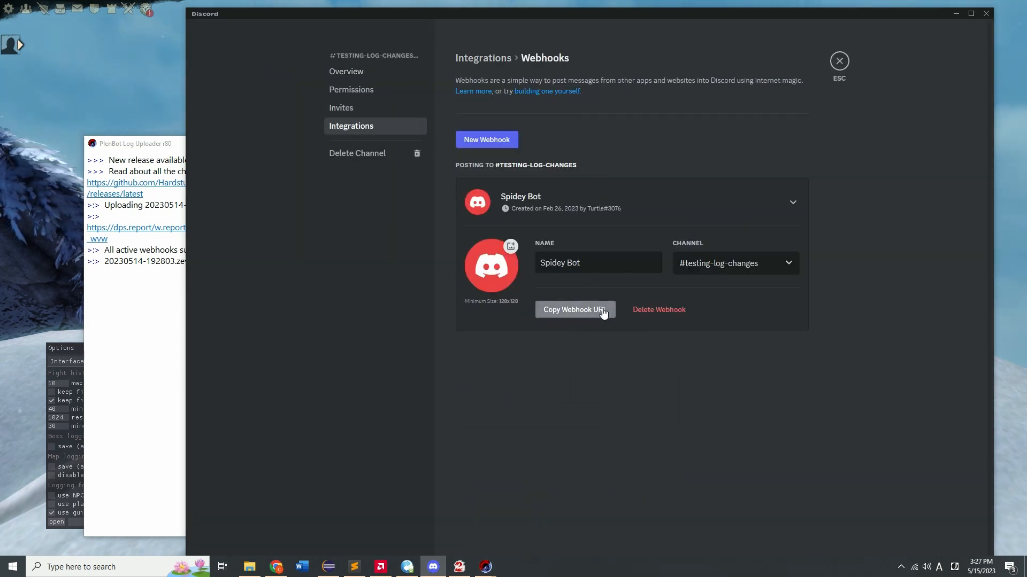
click(603, 312)
click(845, 55)
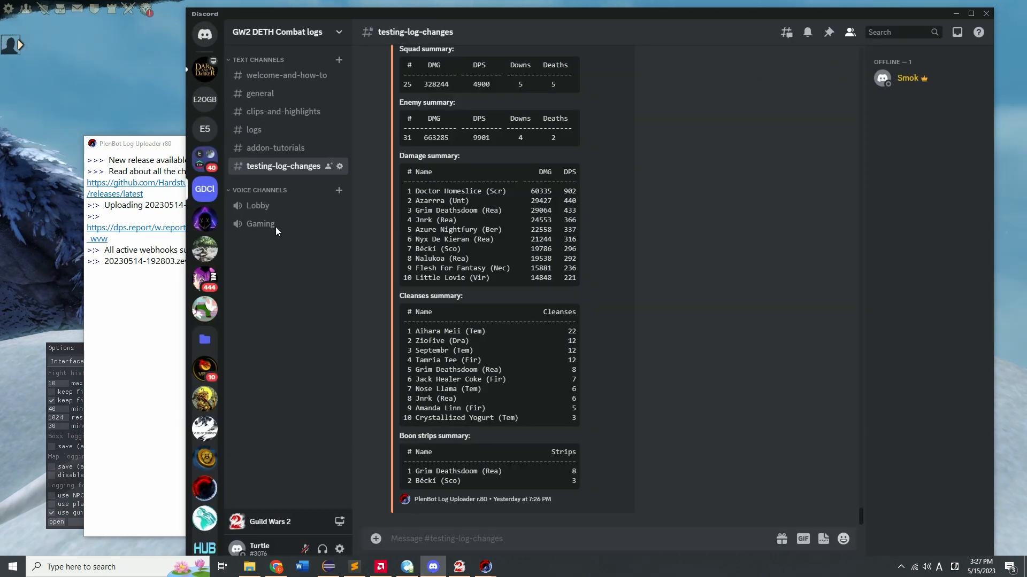
- Paste the copied webhook URL into the uploader's new "test" webhook, save it and close the webhook list
mouse_move(485, 567)
click(589, 519)
click(359, 263)
key(ctrl+v)
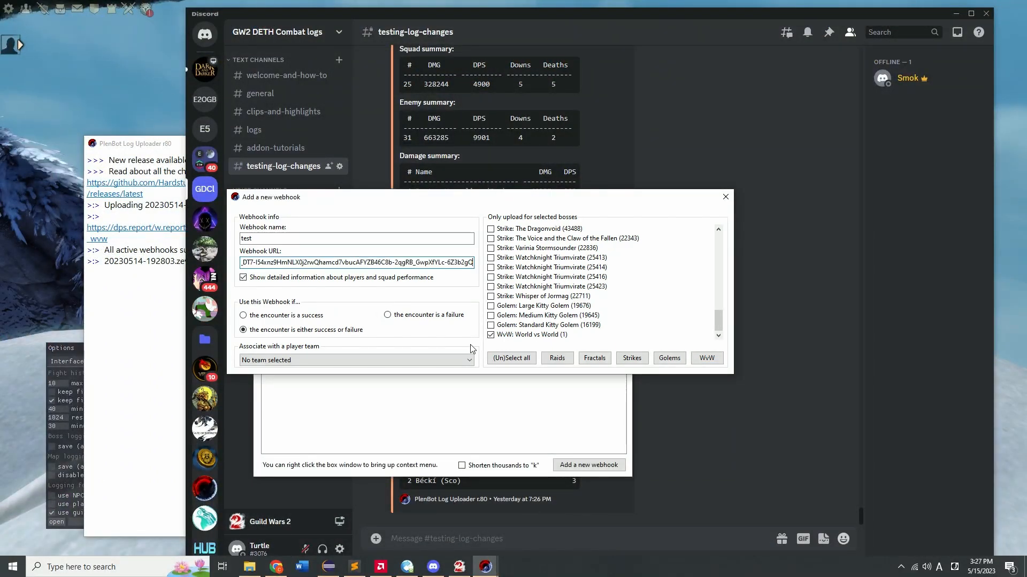
click(725, 197)
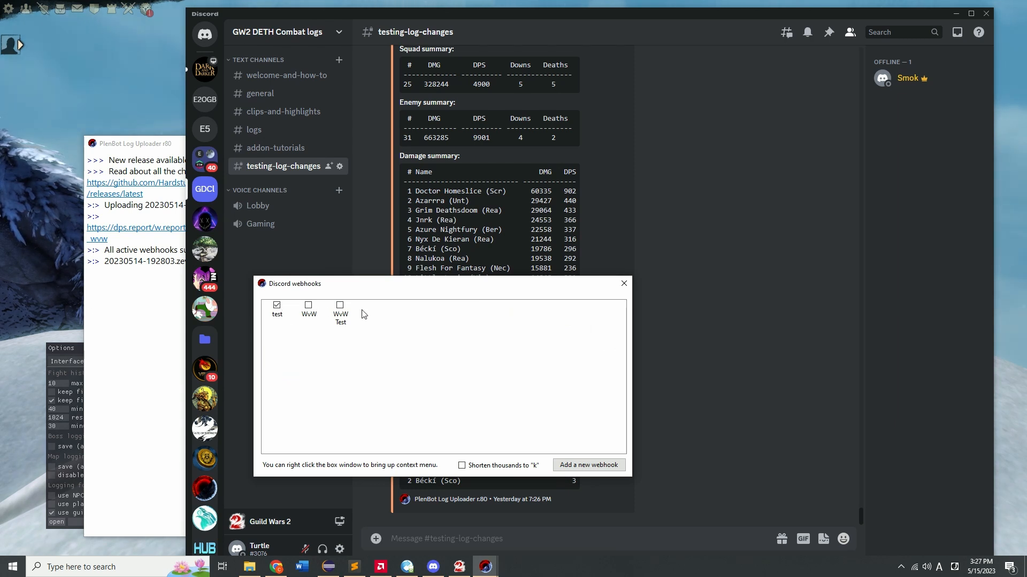
click(344, 311)
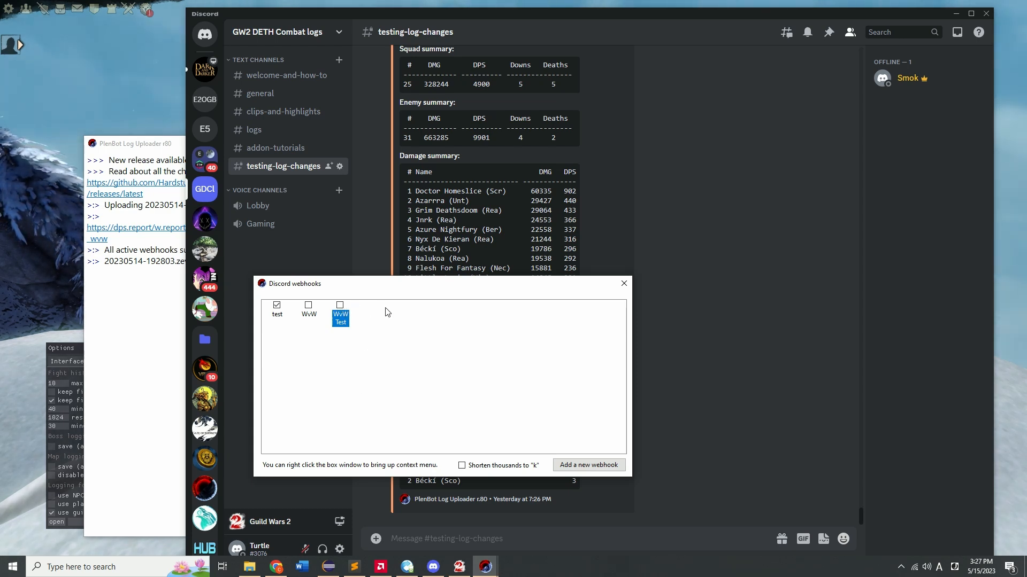
drag(371, 283, 324, 330)
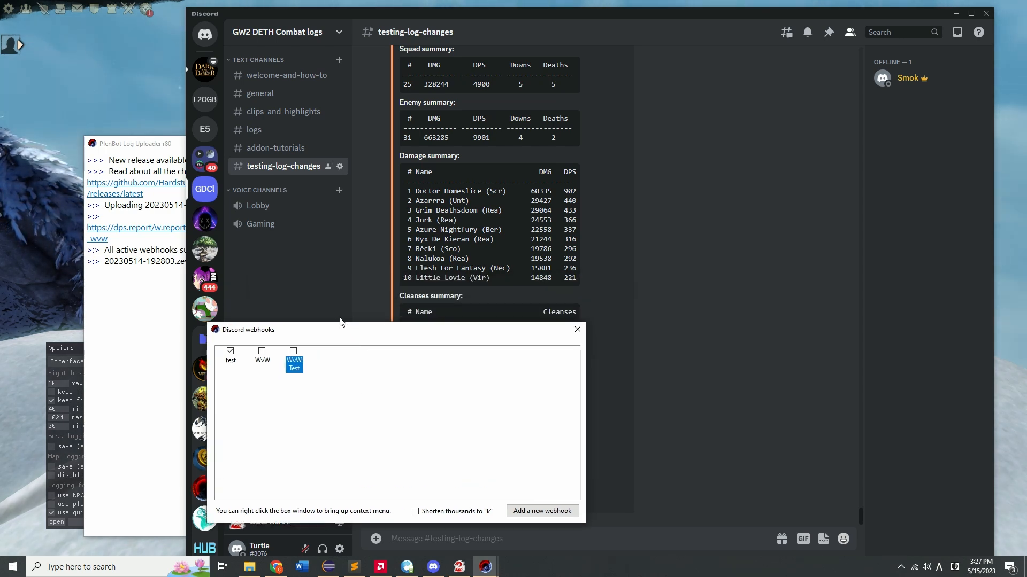
click(576, 331)
- Upload 20230514-192803.zevtc from the You Cannot Escape log folder through PlenBot Log Uploader, and minimize the folder window
click(177, 291)
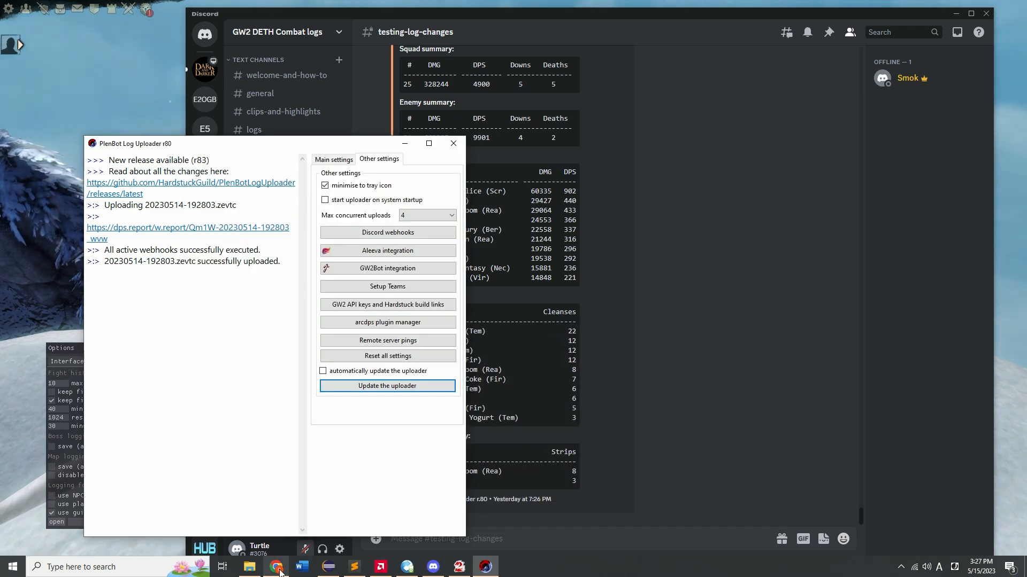
click(249, 567)
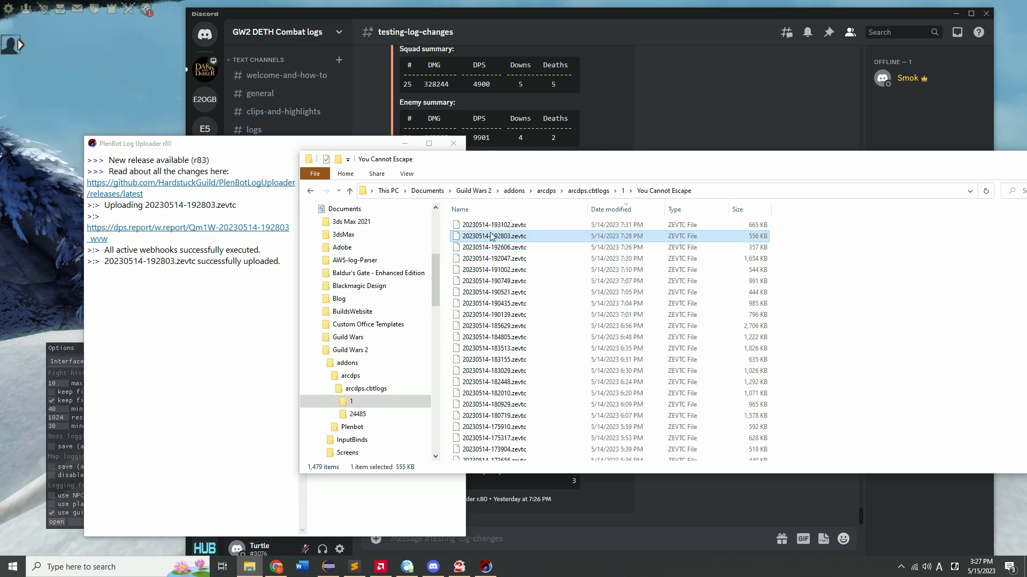
drag(489, 236, 140, 333)
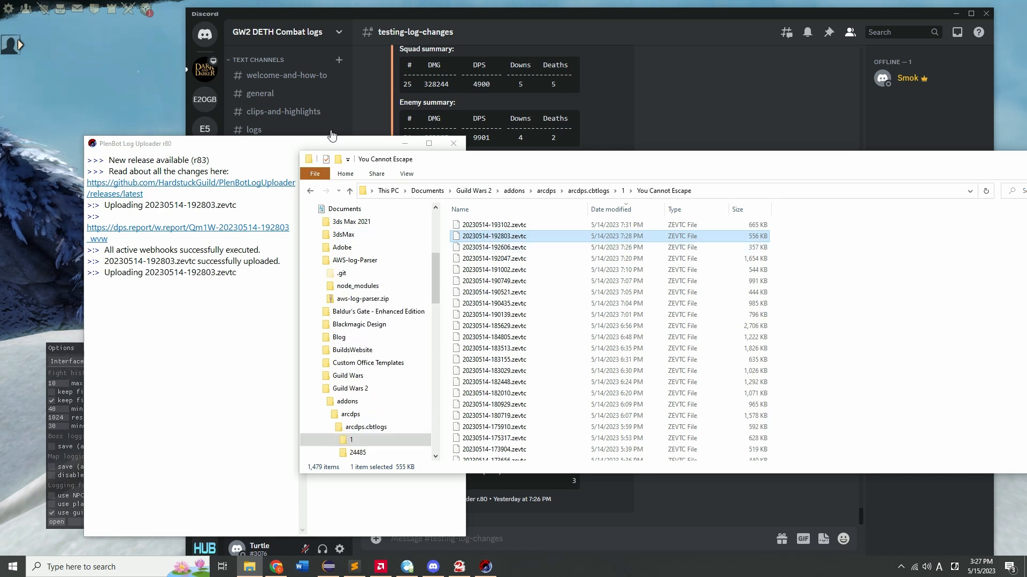
drag(454, 161, 260, 299)
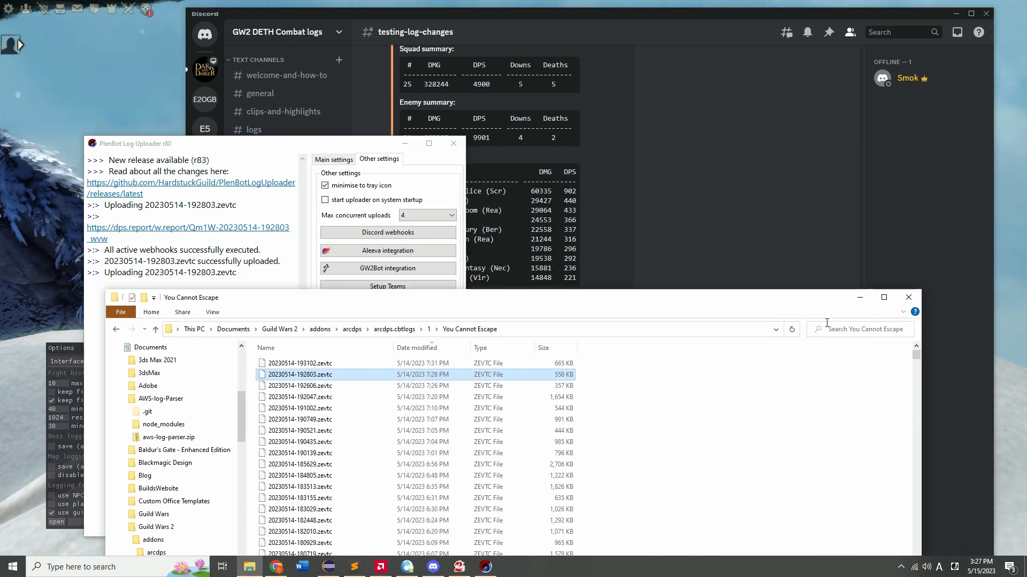
click(859, 297)
- Move the uploader aside and examine the combat report posted in Discord's testing-log-changes channel
drag(364, 149, 278, 126)
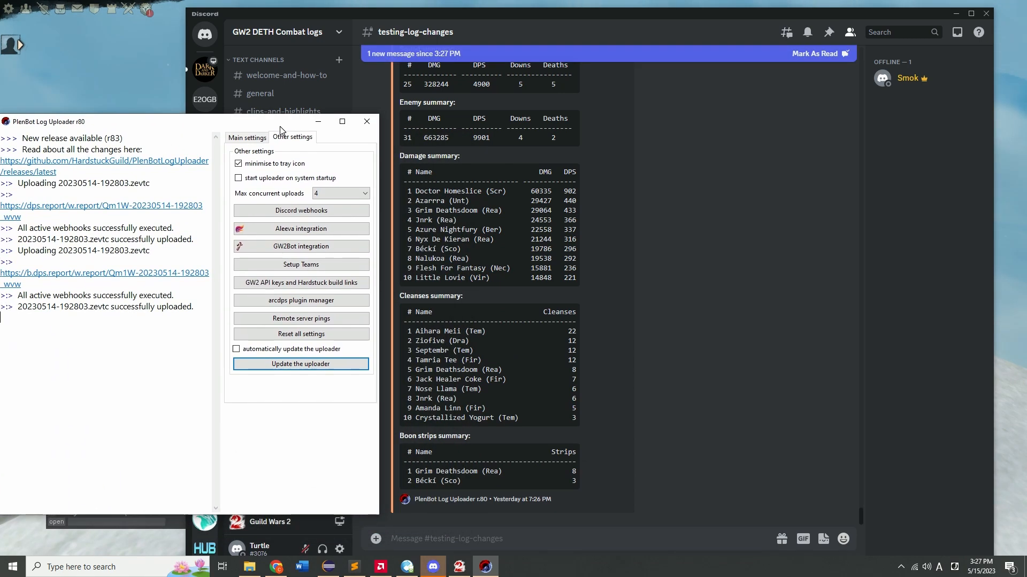
click(669, 392)
scroll(667, 409, down, 3)
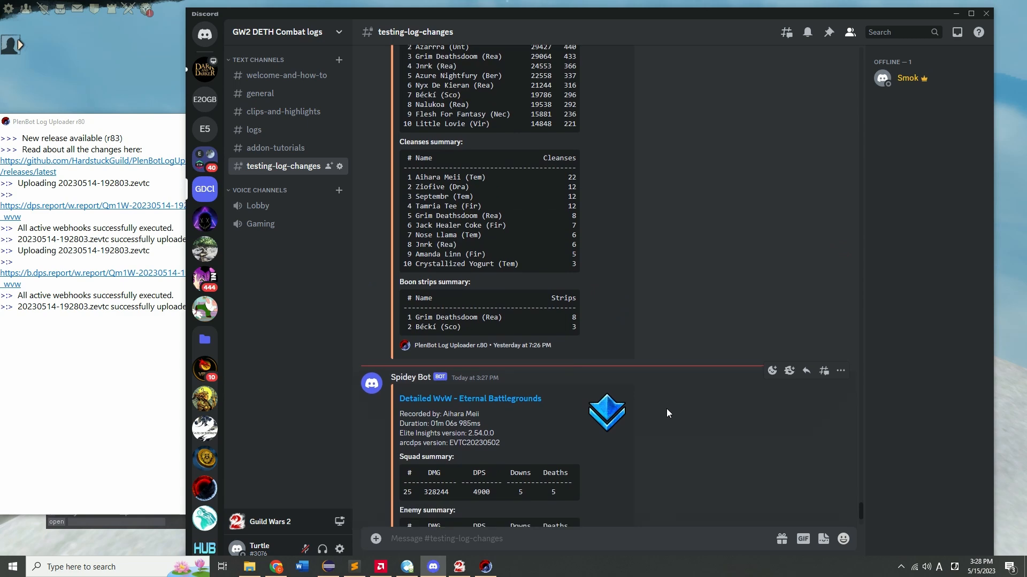
scroll(666, 408, down, 2)
scroll(505, 294, up, 4)
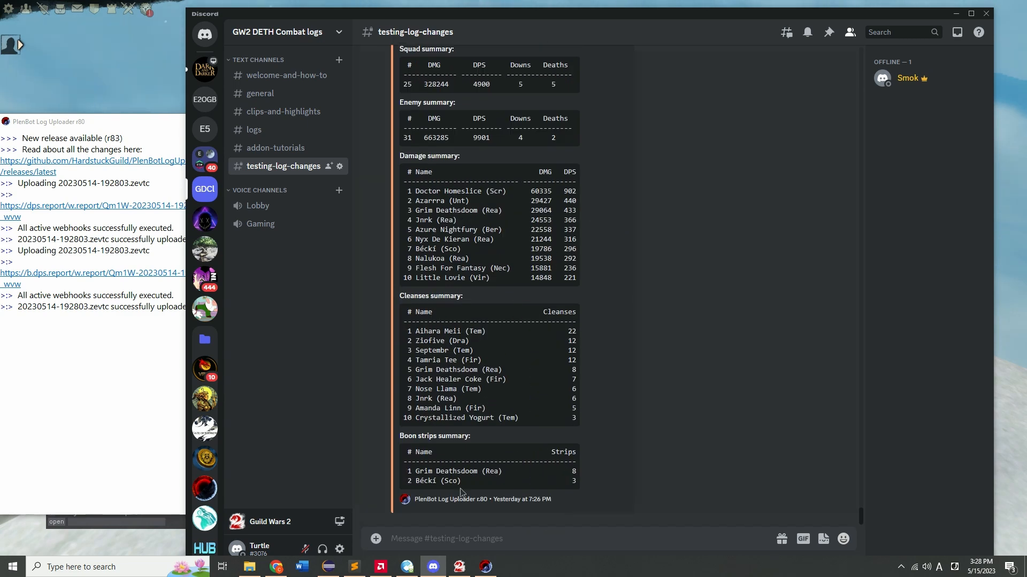
- Open the logs channel and highlight the per-group averages table in its latest report
drag(118, 125, 494, 314)
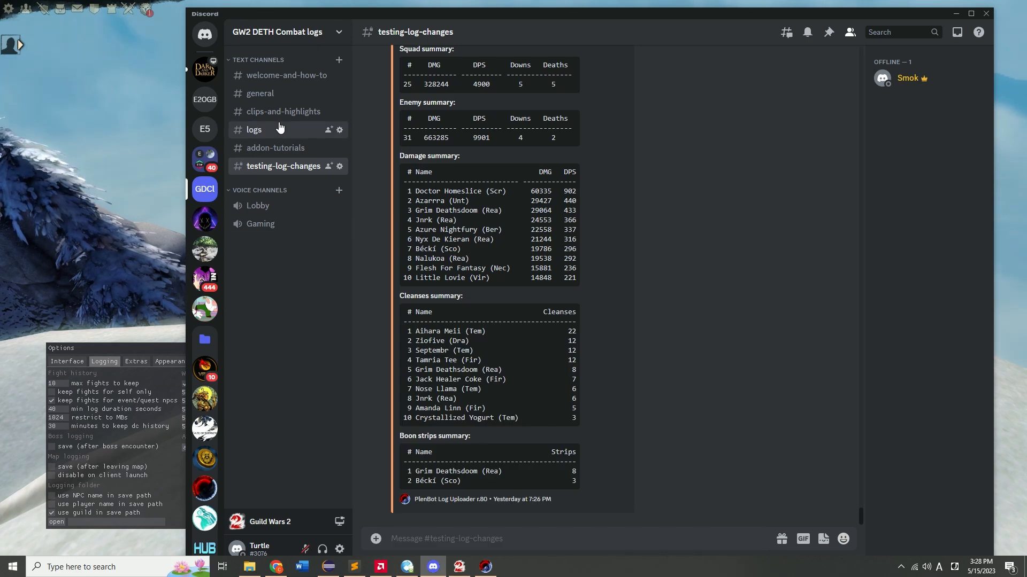
click(254, 130)
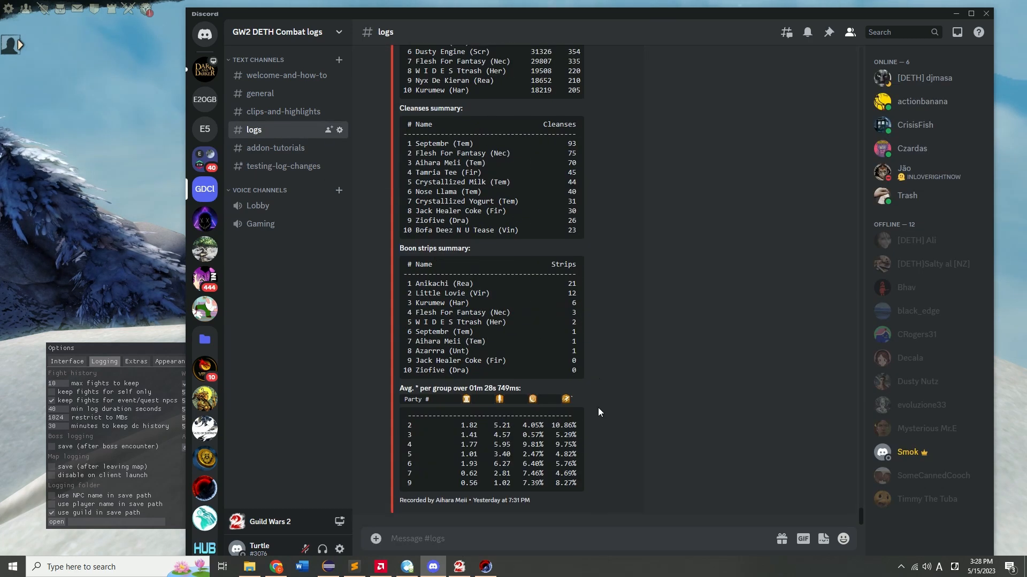
drag(572, 484, 389, 384)
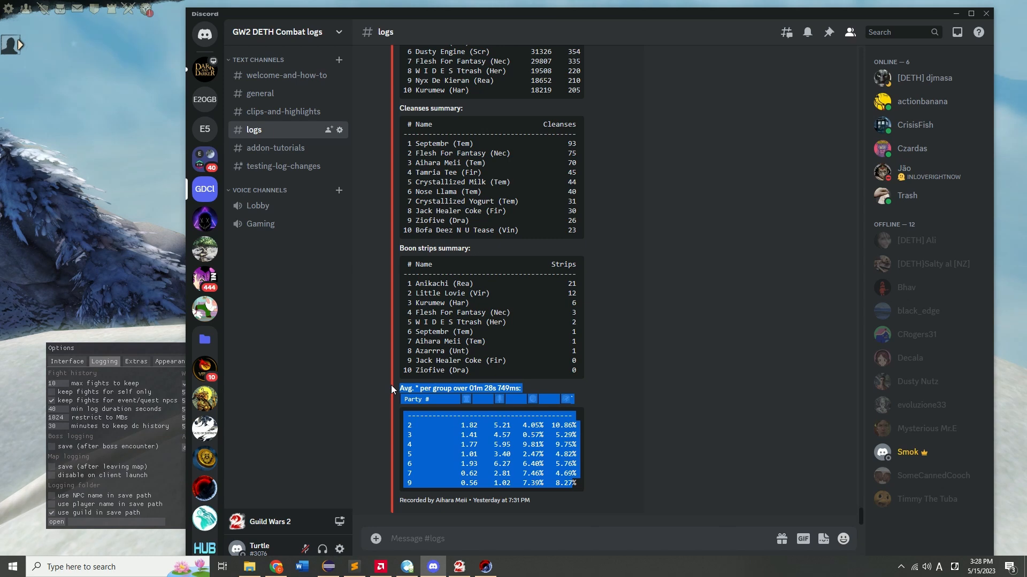
- Switch to the uploader and inspect its remote server pings and the blank new ping configuration form, adding nothing
click(496, 572)
drag(517, 314, 313, 121)
click(490, 314)
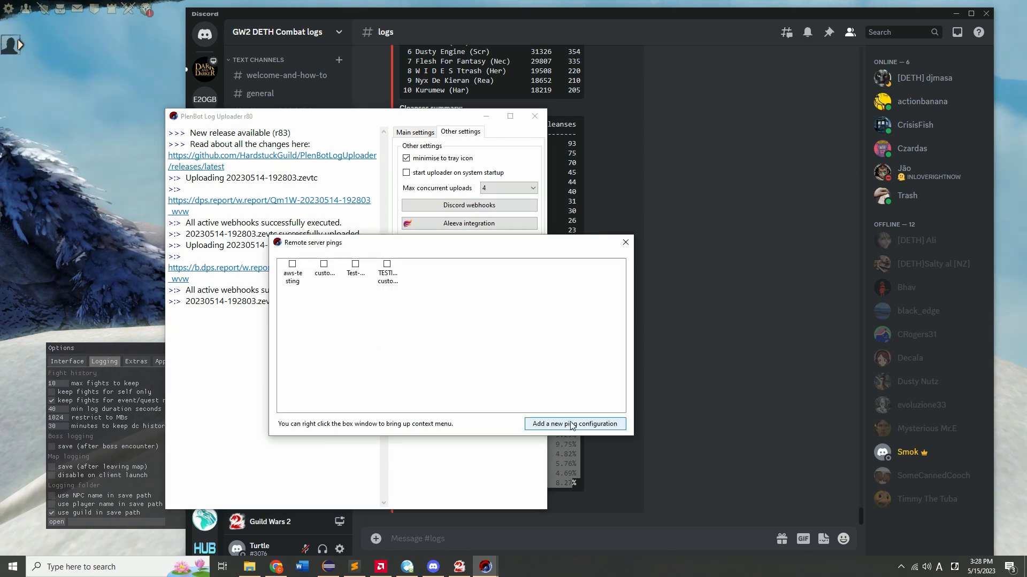
click(576, 424)
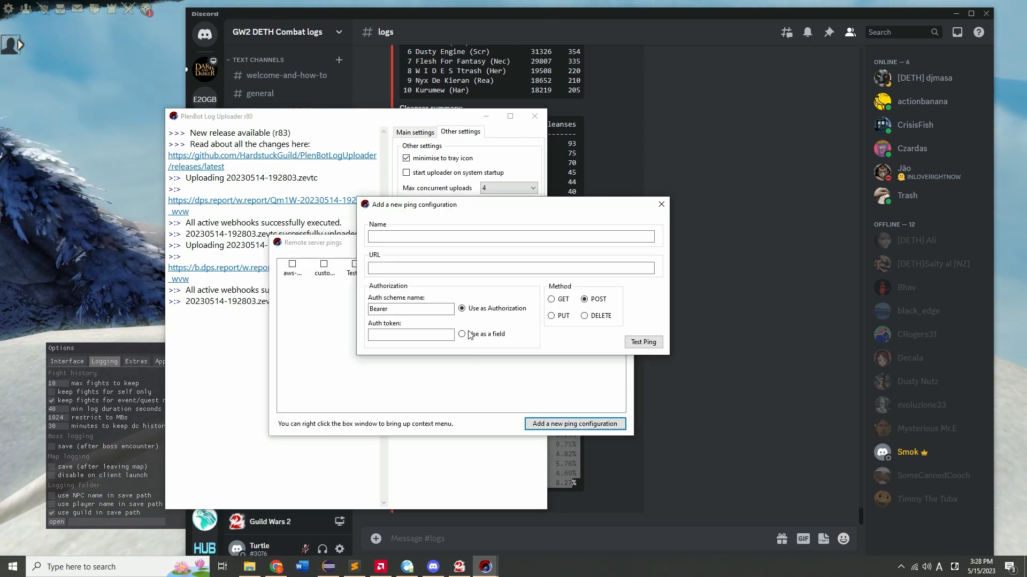
drag(459, 209, 370, 202)
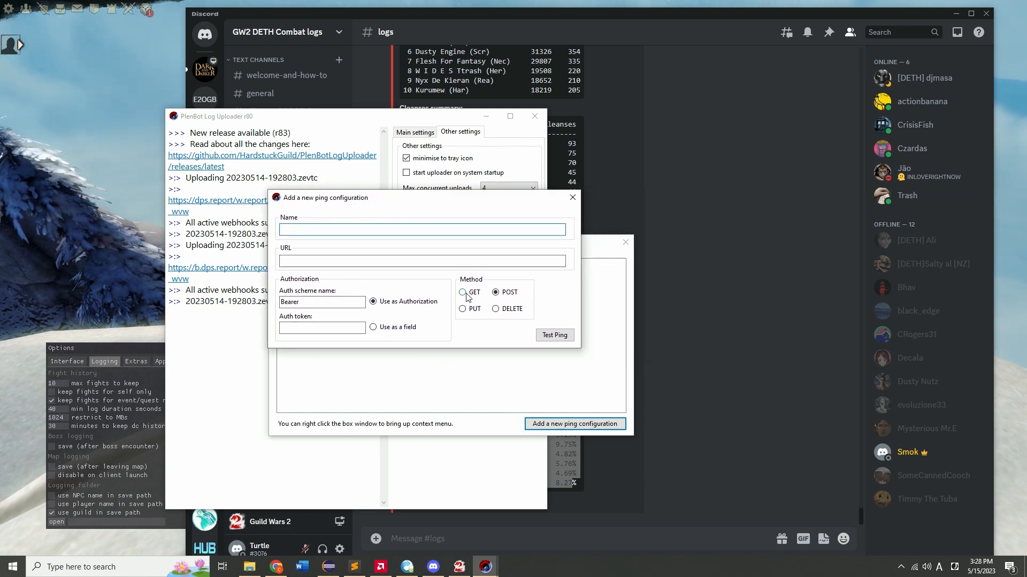
click(573, 197)
click(626, 243)
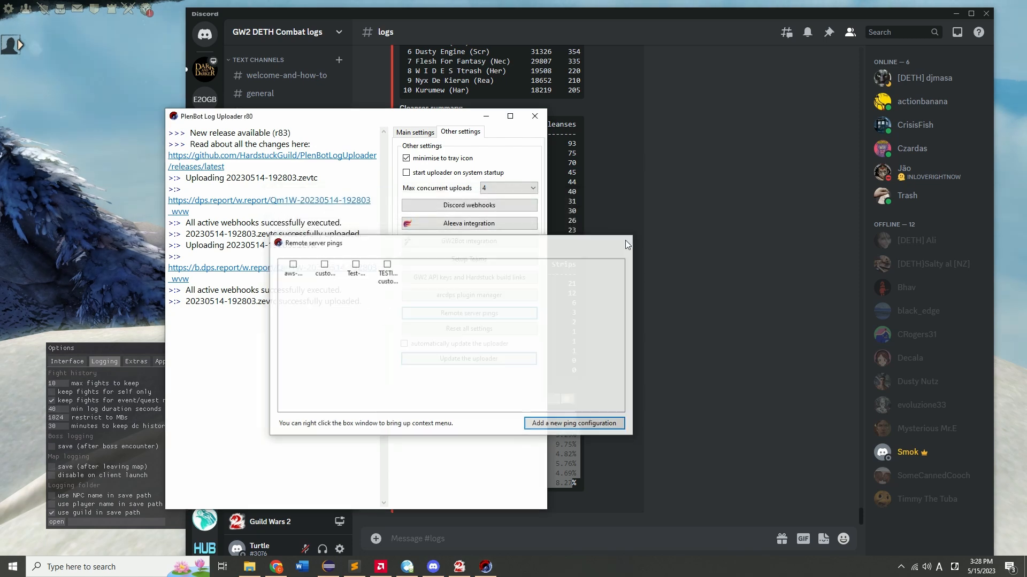
click(463, 314)
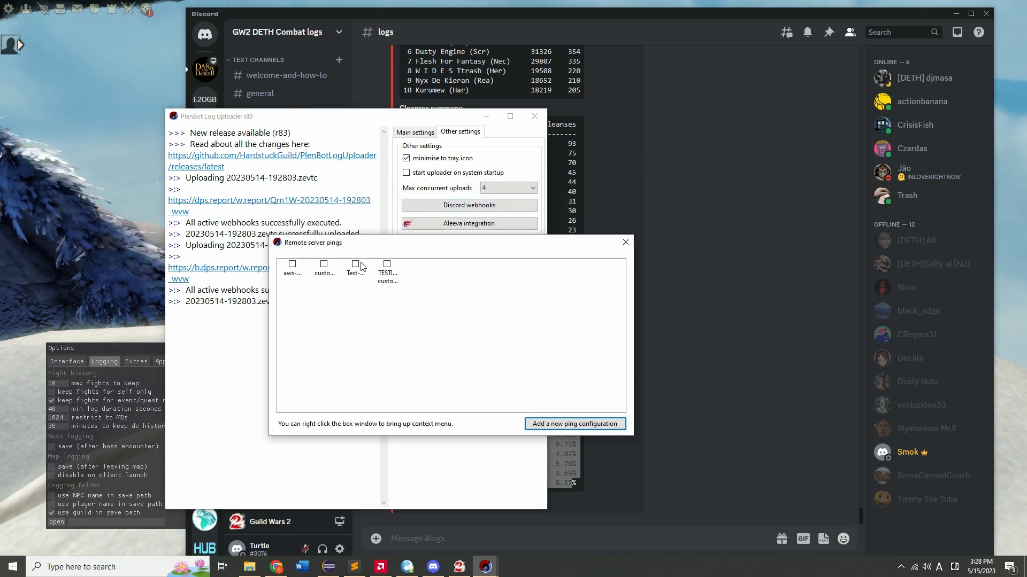
right_click(459, 324)
click(574, 424)
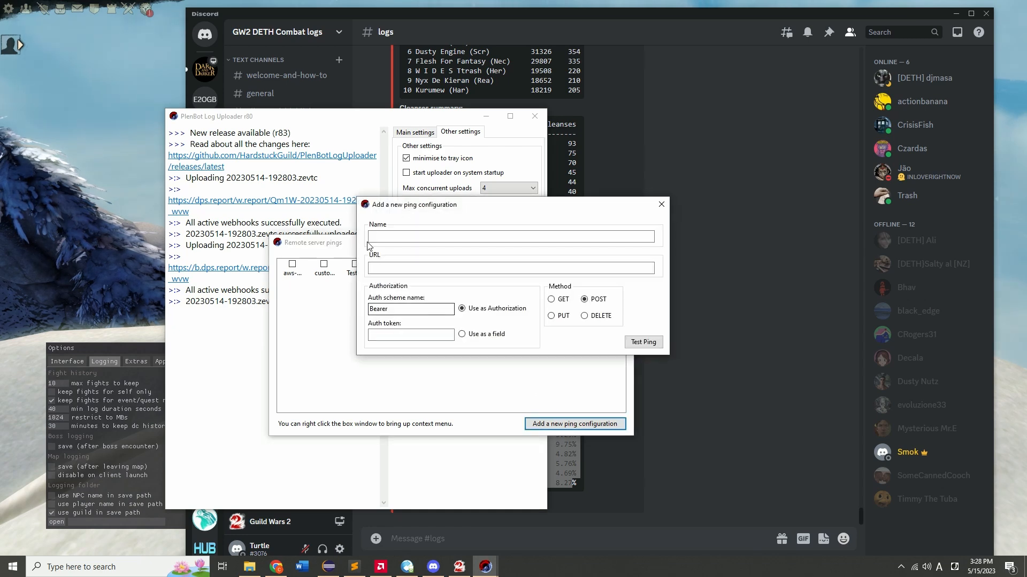
click(661, 205)
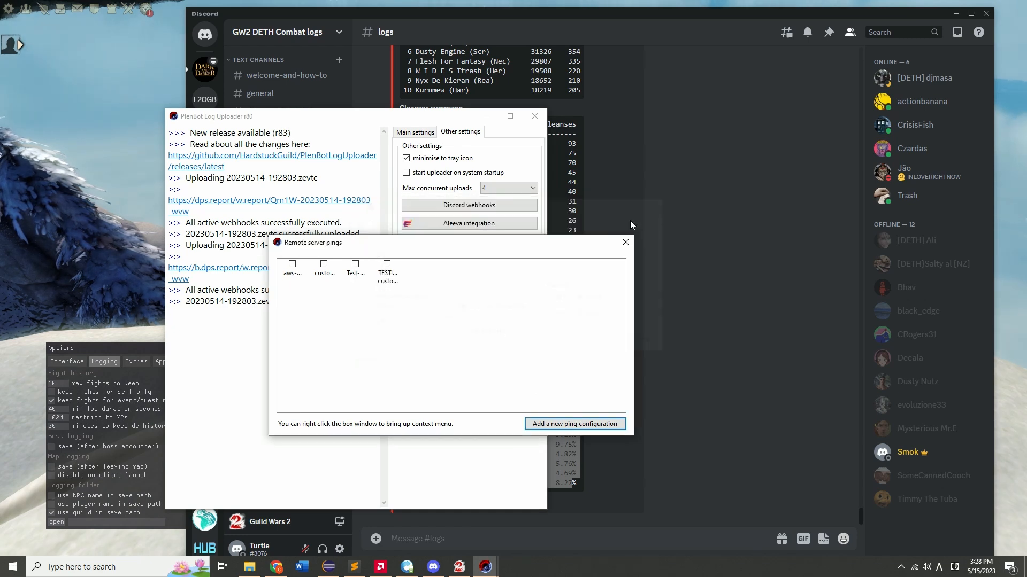
click(624, 246)
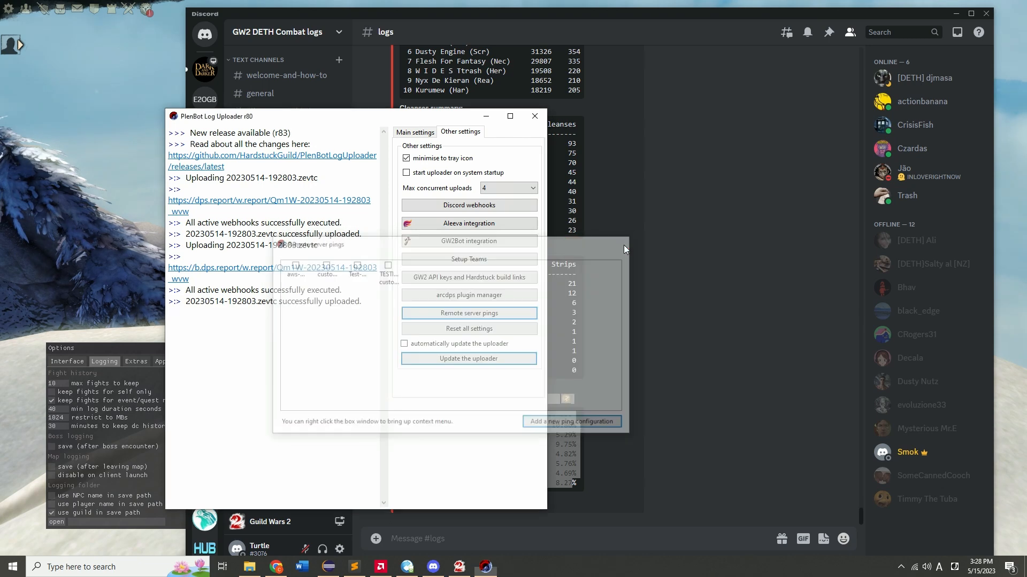
- Minimize the uploader and review the latest Eternal Battlegrounds report in Discord's logs channel
click(489, 115)
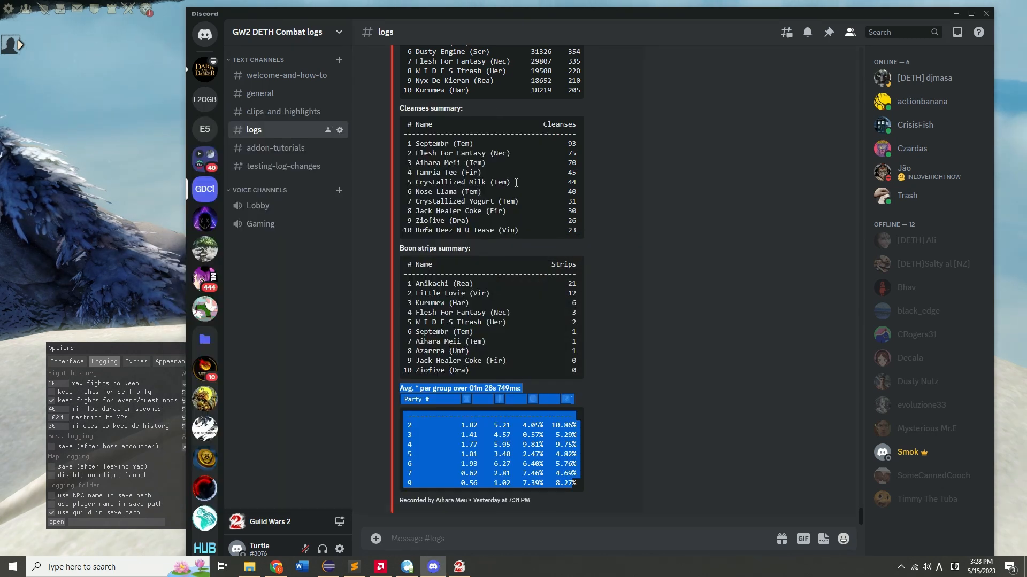
scroll(551, 240, up, 5)
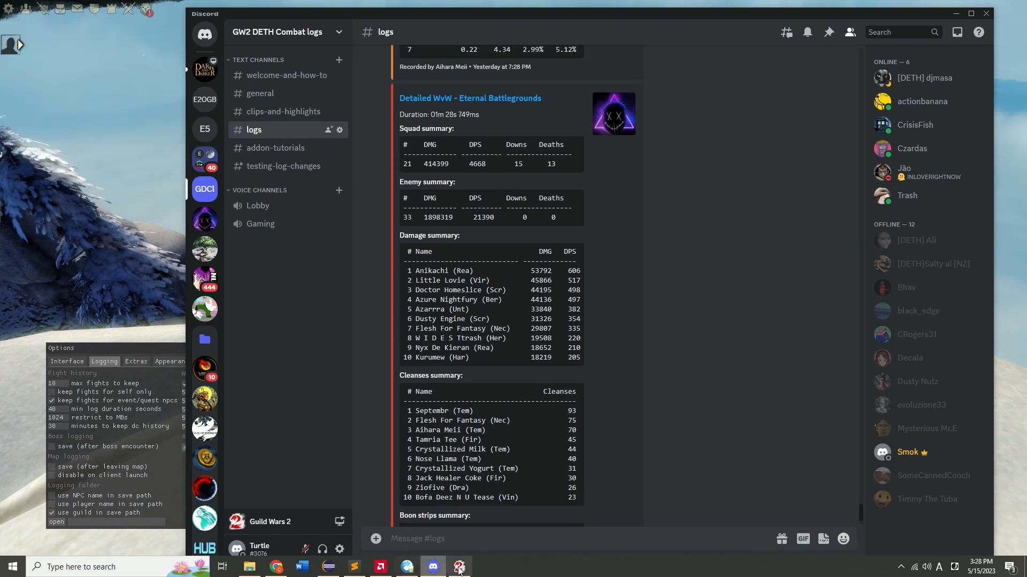